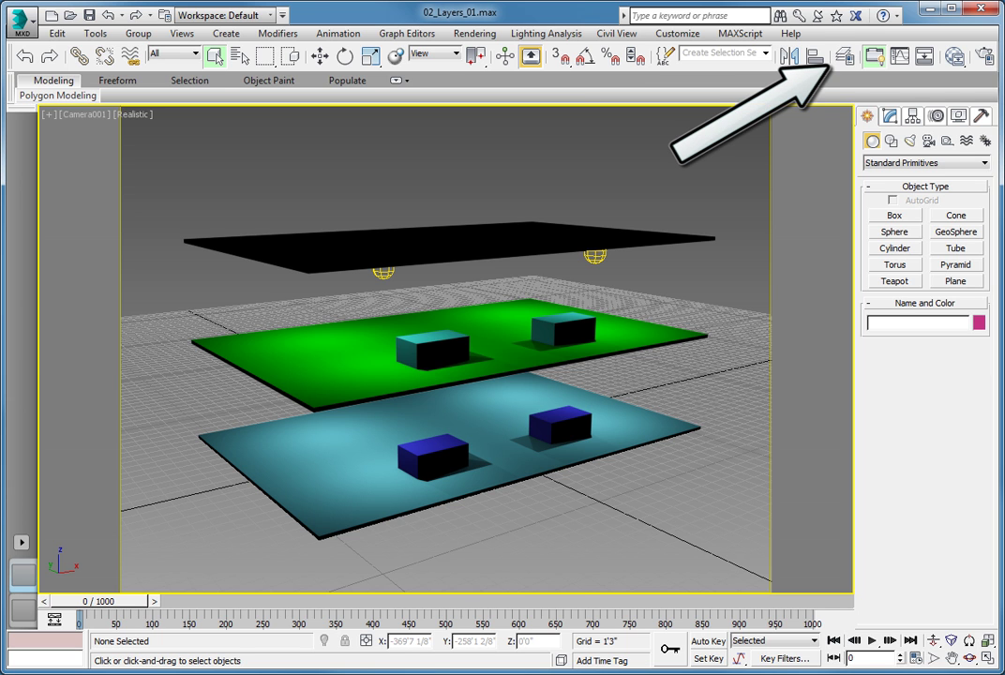
Open the Layer Explorer and create a new layer named Building.
left_click(843, 56)
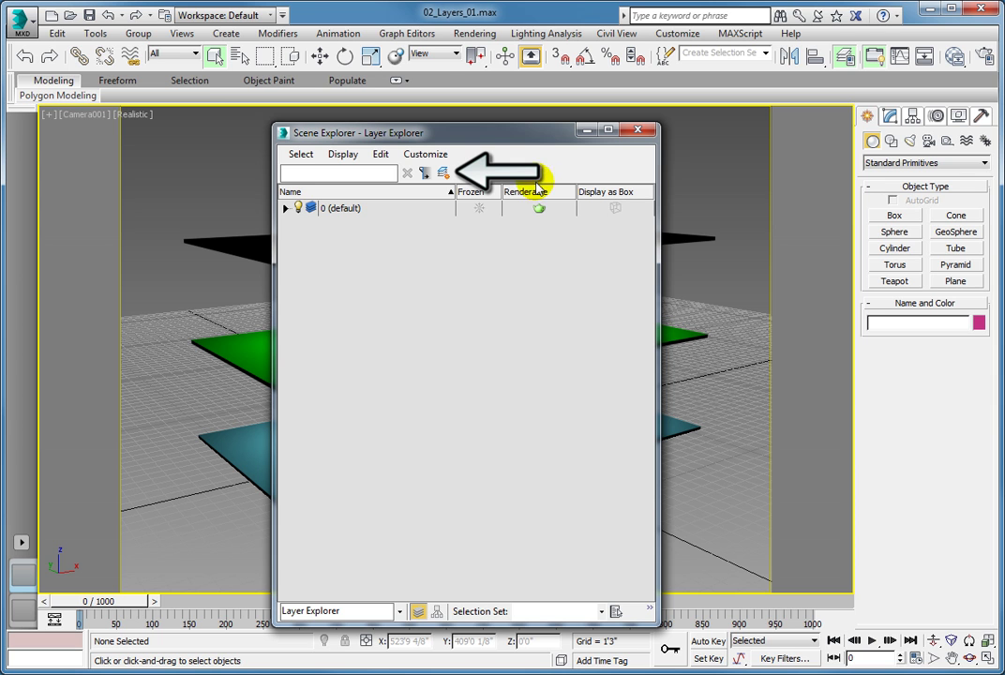
left_click(442, 174)
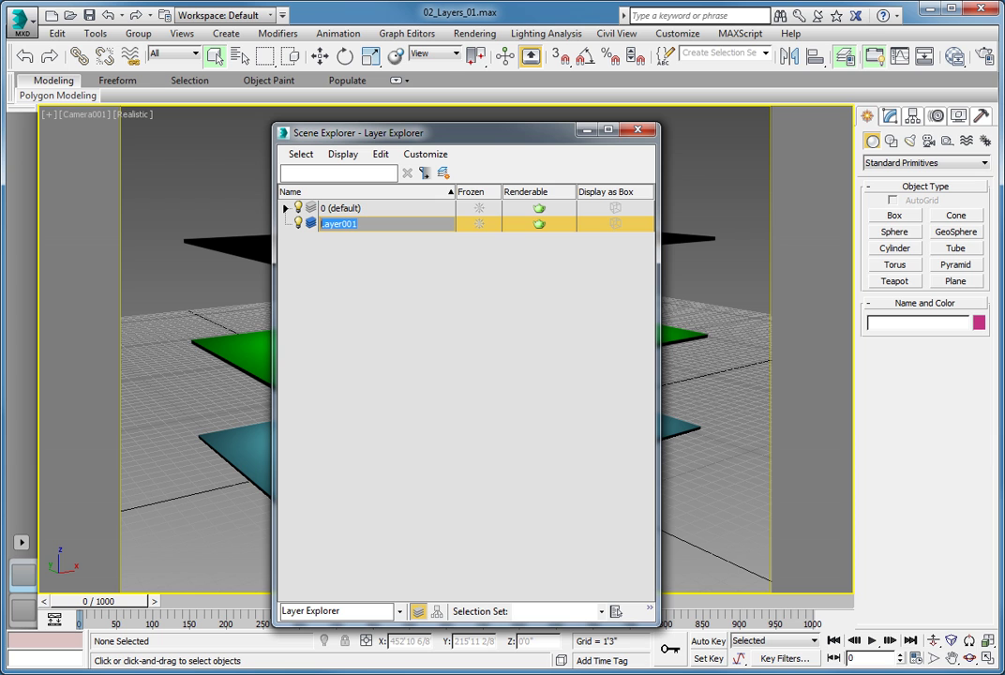
left_click(406, 313)
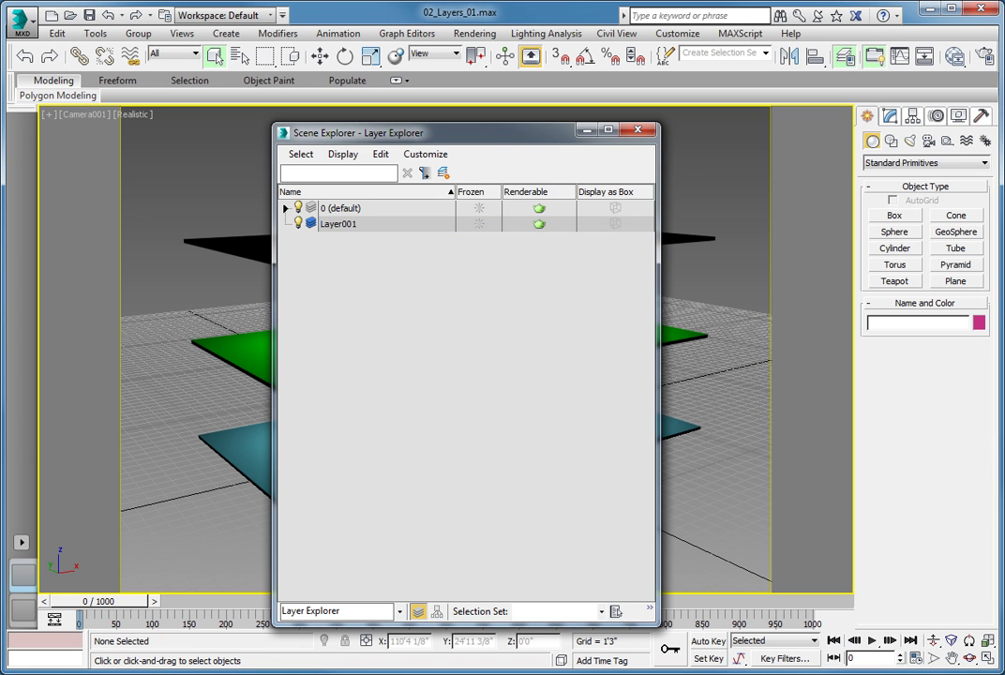
left_click(350, 224)
right_click(349, 225)
left_click(368, 286)
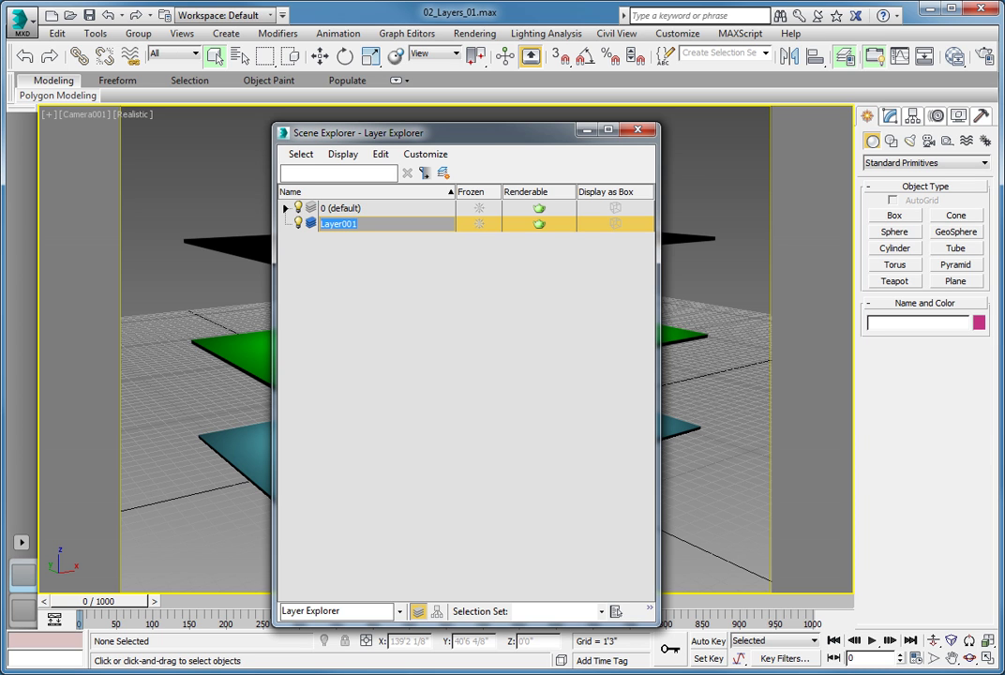
type("Building")
key("Return")
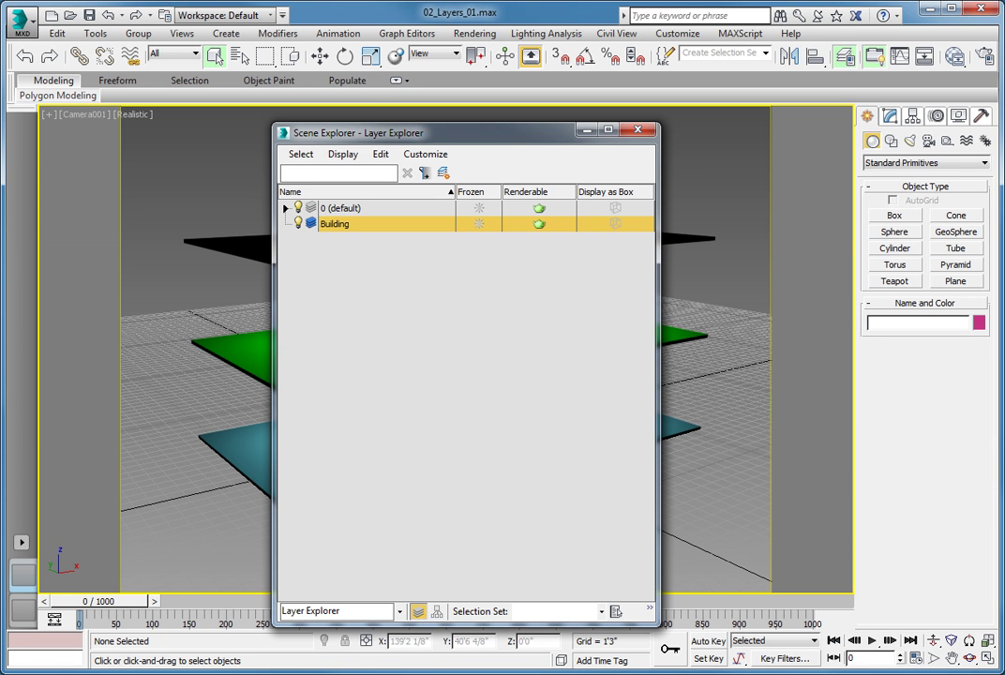
Create a child layer inside the Building layer and name it "first floor".
left_click(335, 229)
right_click(335, 228)
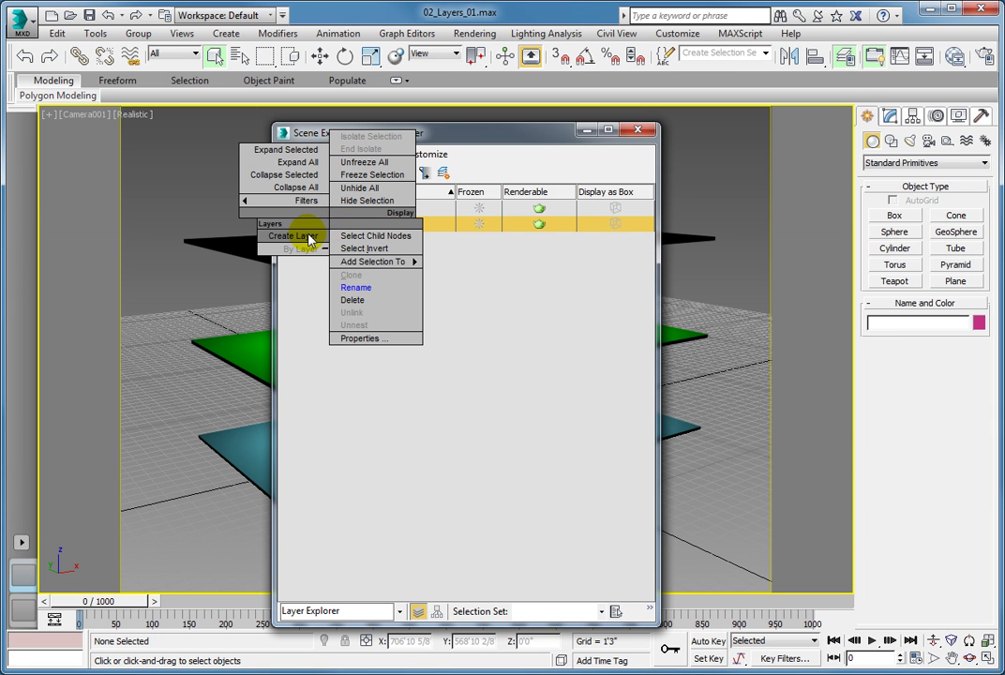
left_click(298, 236)
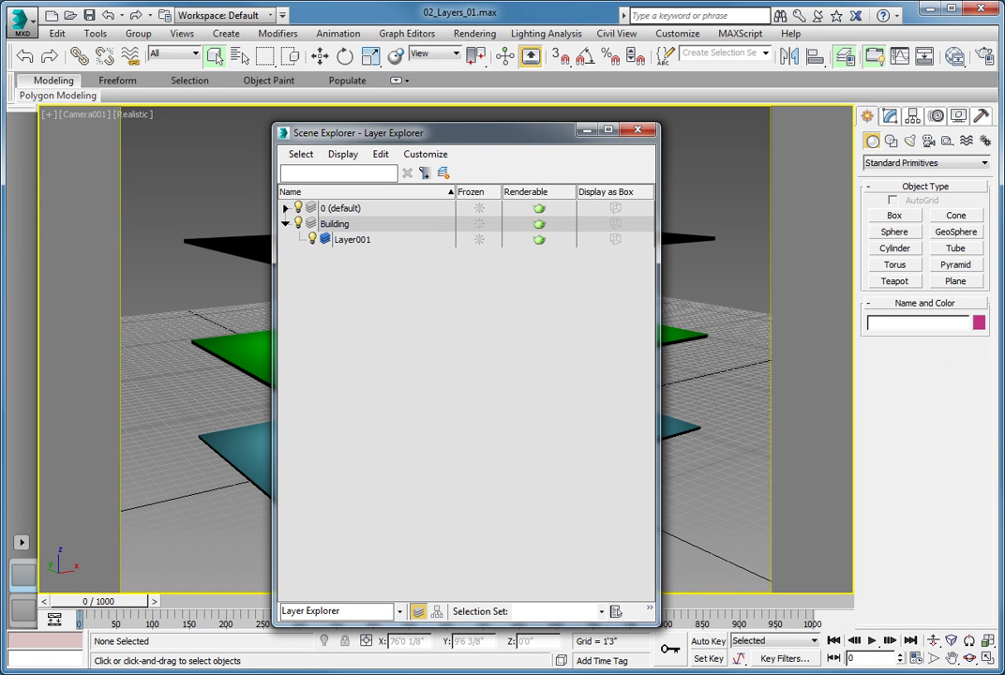
mouse_move(359, 239)
left_mouse_down()
mouse_move(359, 224)
mouse_move(359, 242)
left_mouse_up()
left_click(370, 239)
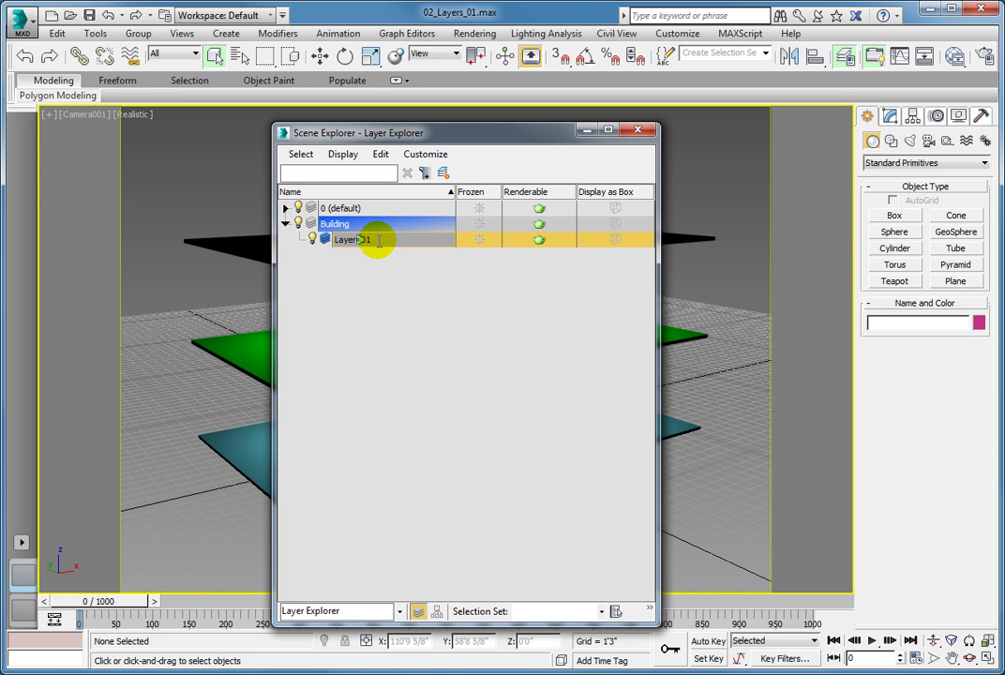
left_click(334, 241)
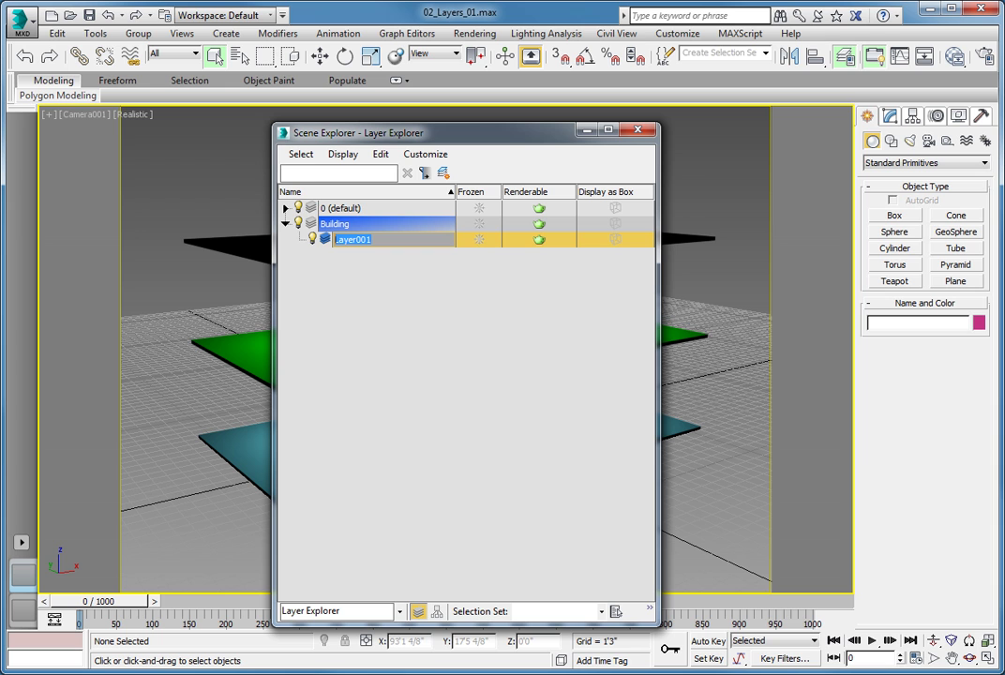
type("first floor")
key("Return")
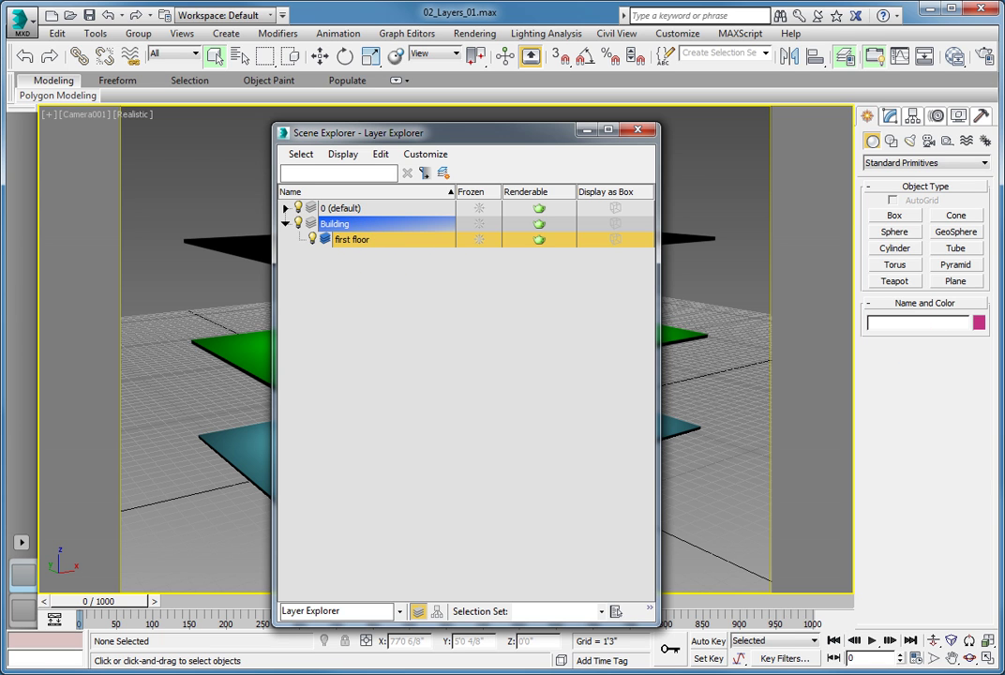
Create a layer named "fl1 lighting" nested under the first floor layer.
left_click(443, 173)
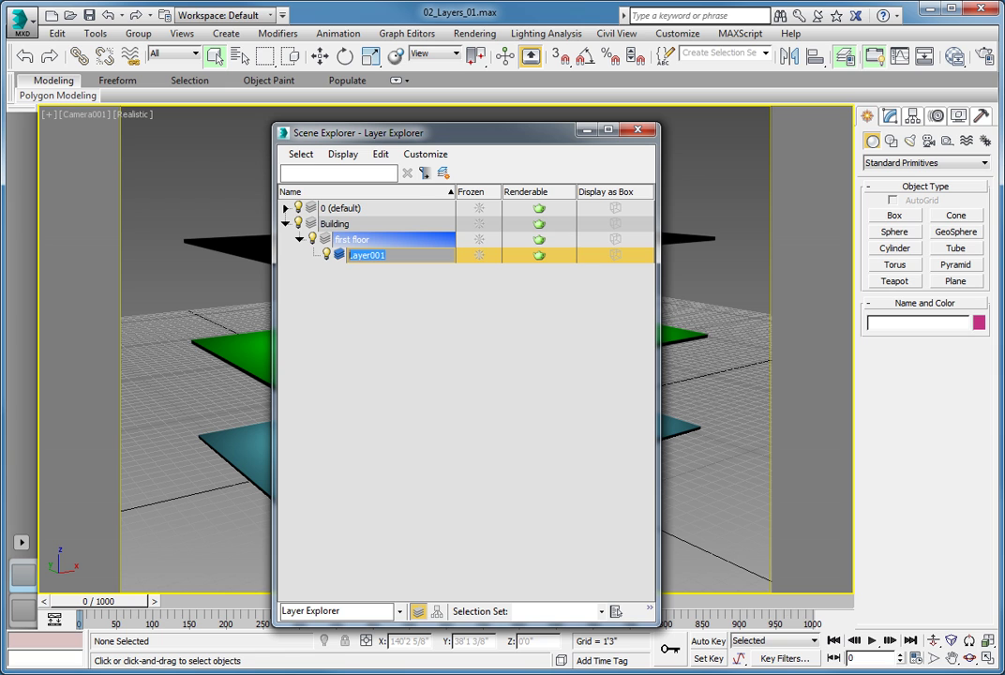
type("fl1 lighting")
key("Return")
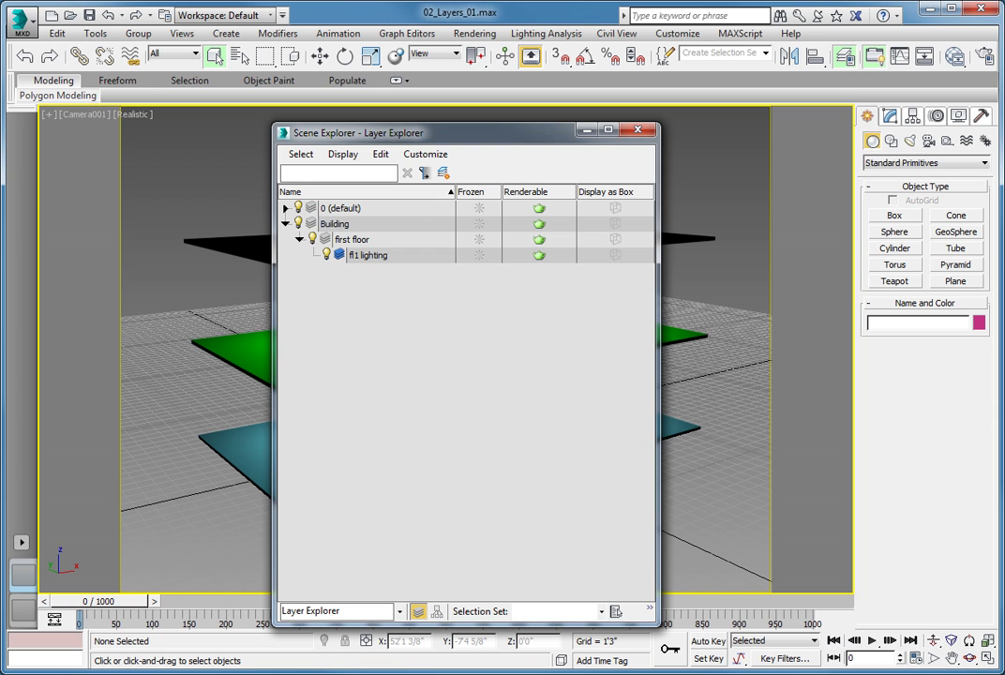
Create two more top-level layers named "fl1 floor" and "fl1 desks".
left_click(442, 172)
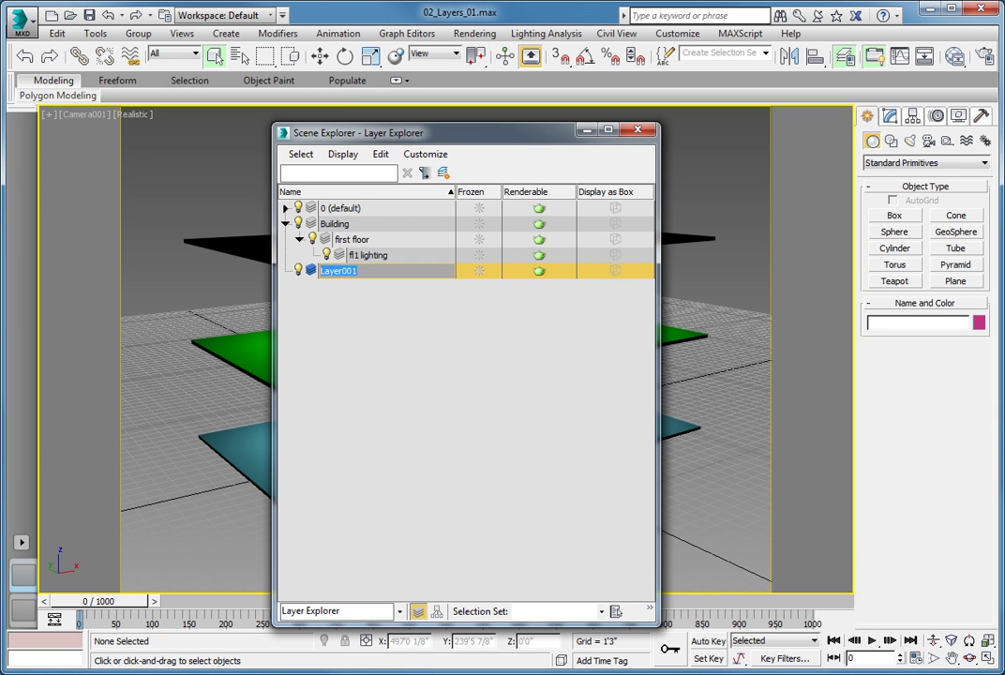
type("fl1 floor")
key("Return")
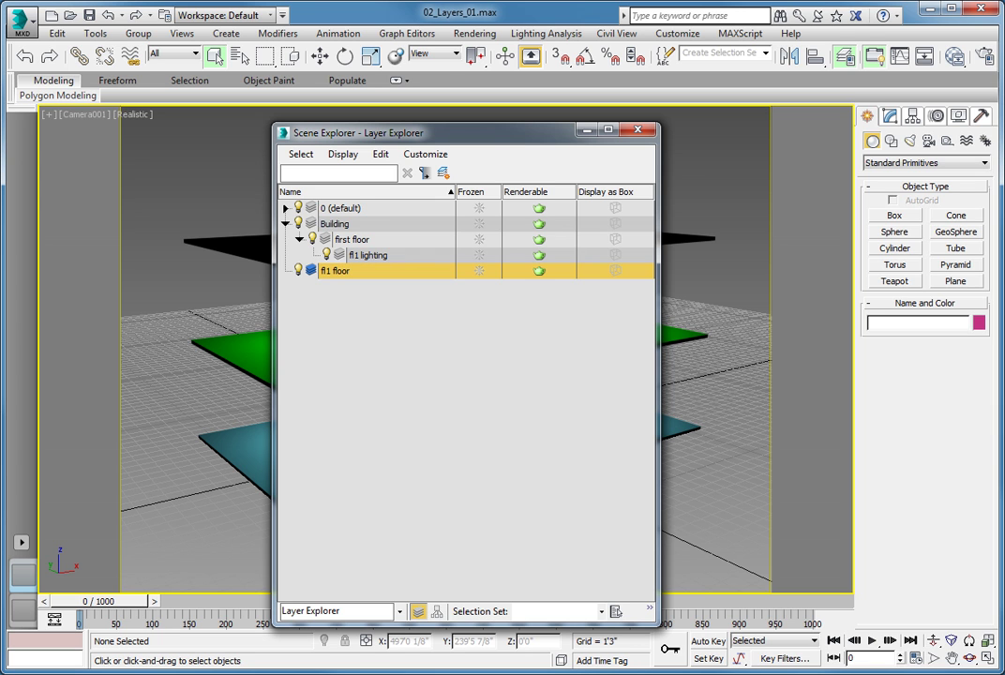
left_click(303, 313)
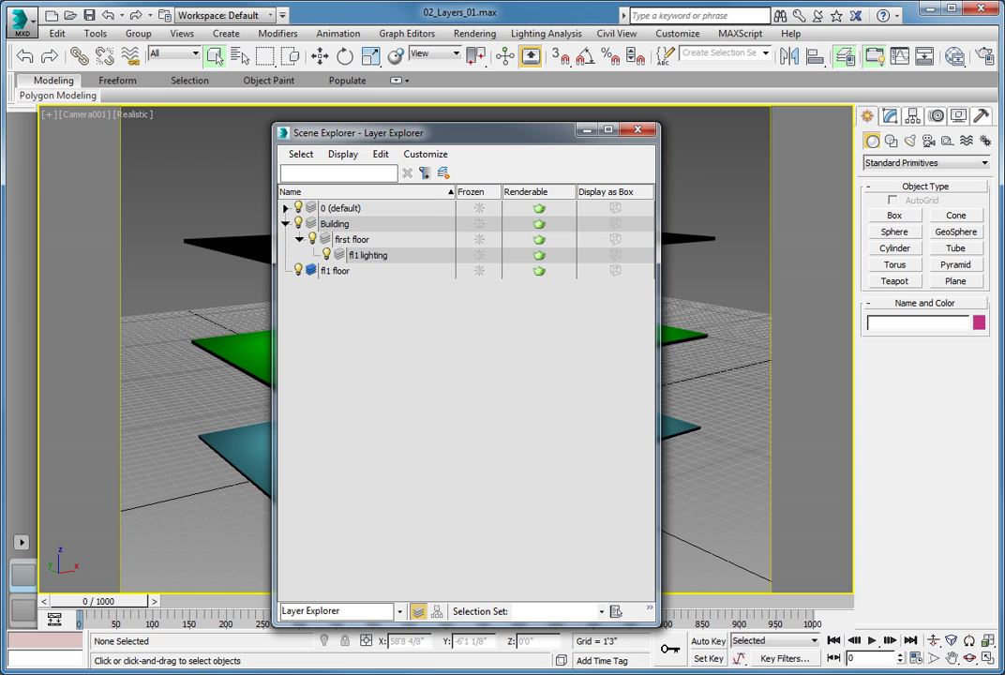
left_click(443, 172)
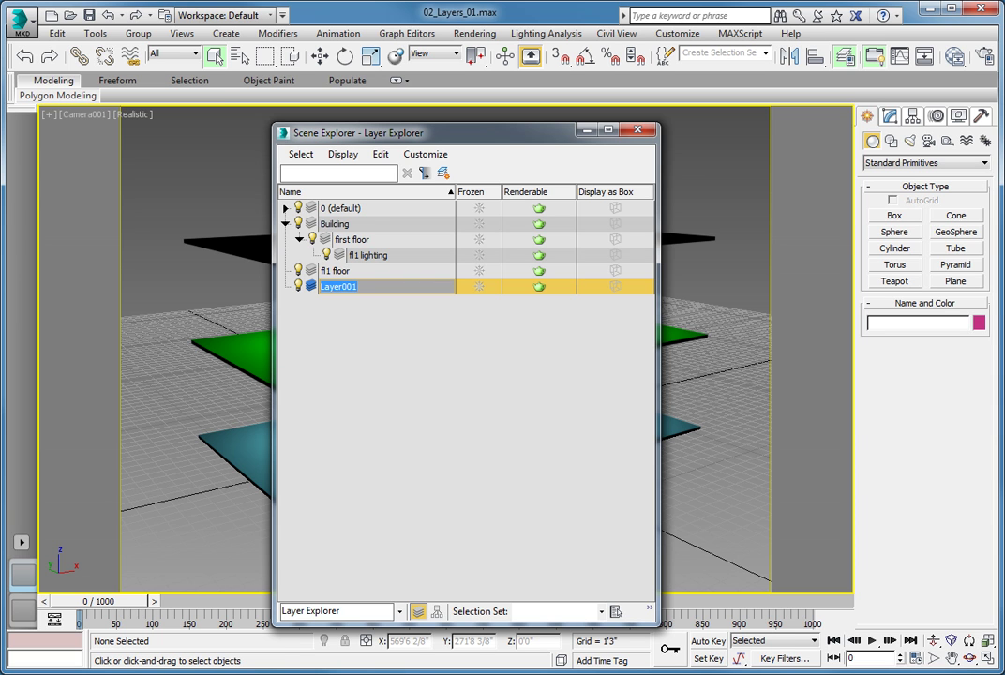
type("fl1 desks")
key("Return")
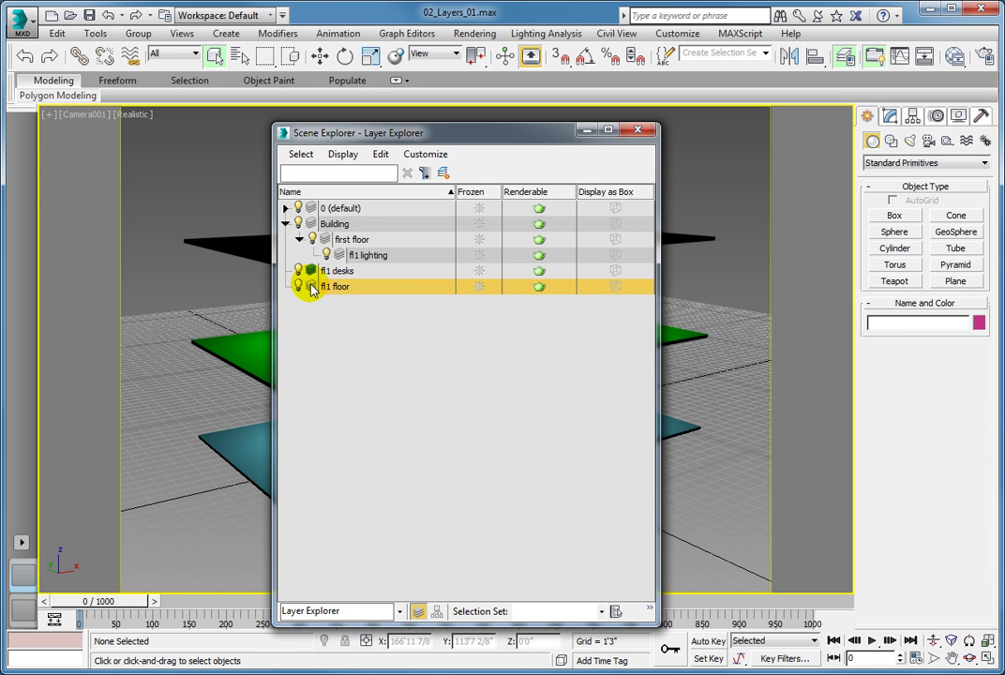
Nest the fl1 floor and fl1 desks layers under the first floor layer.
mouse_move(311, 287)
left_mouse_down()
mouse_move(333, 235)
mouse_move(341, 243)
left_mouse_up()
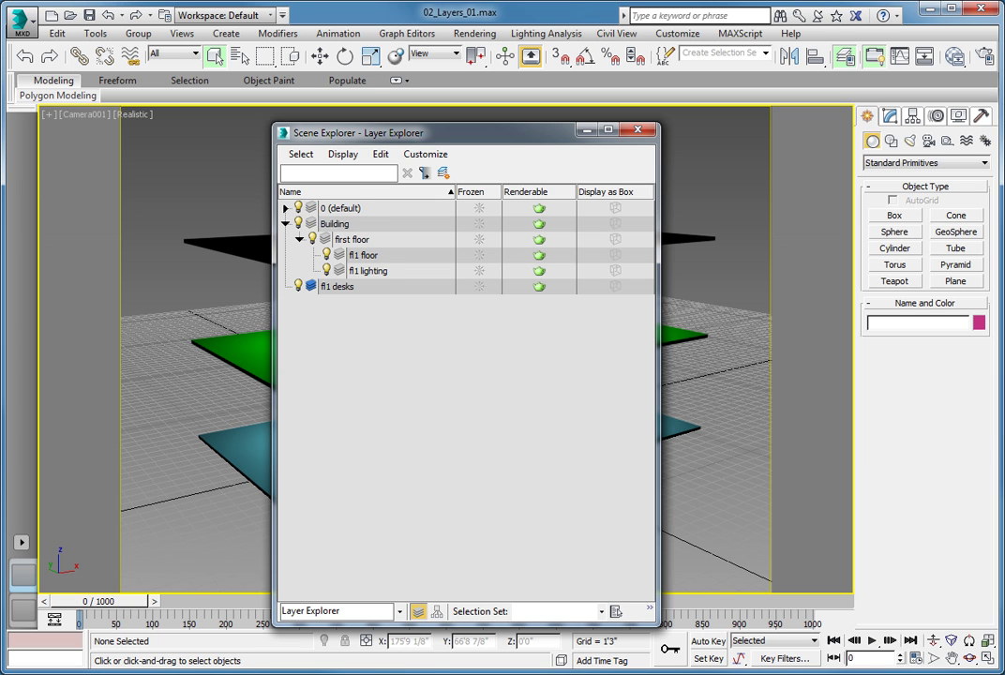
left_click(333, 286)
right_click(338, 291)
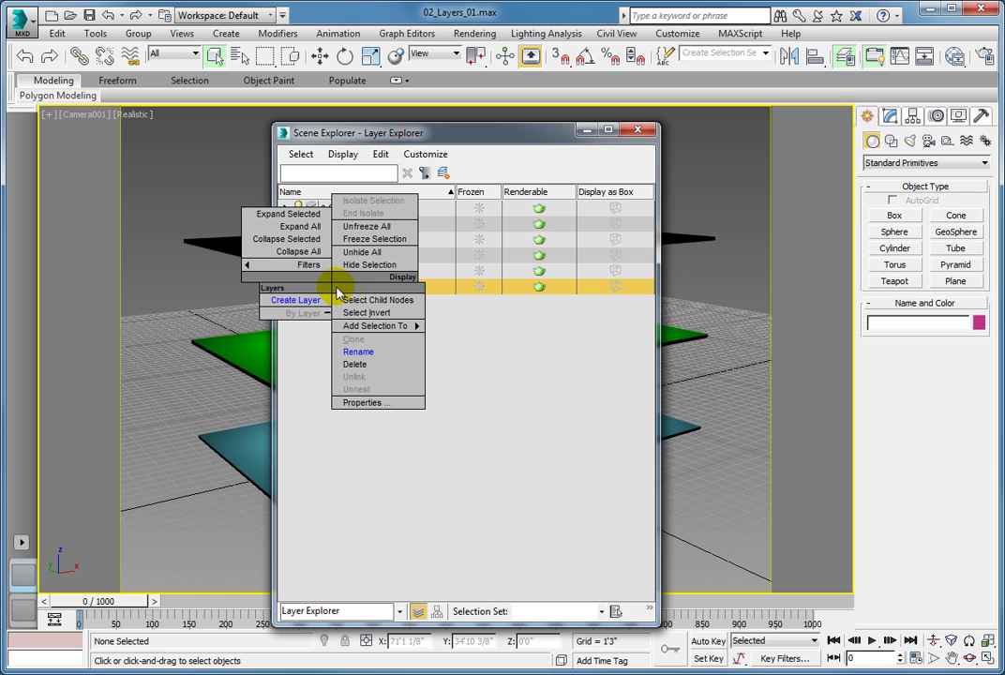
mouse_move(380, 325)
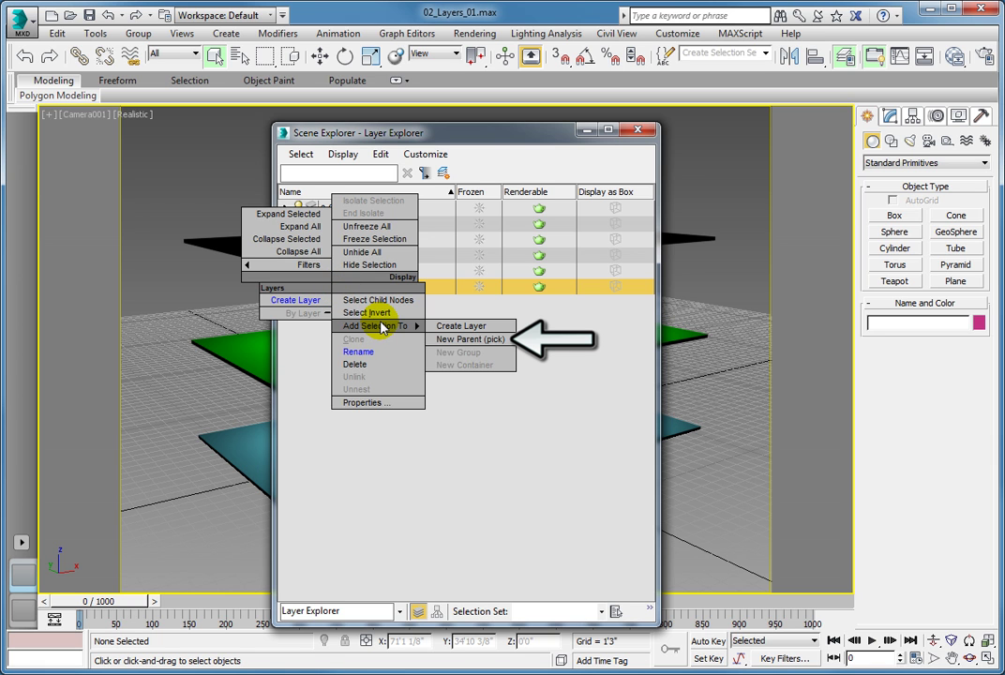
left_click(469, 339)
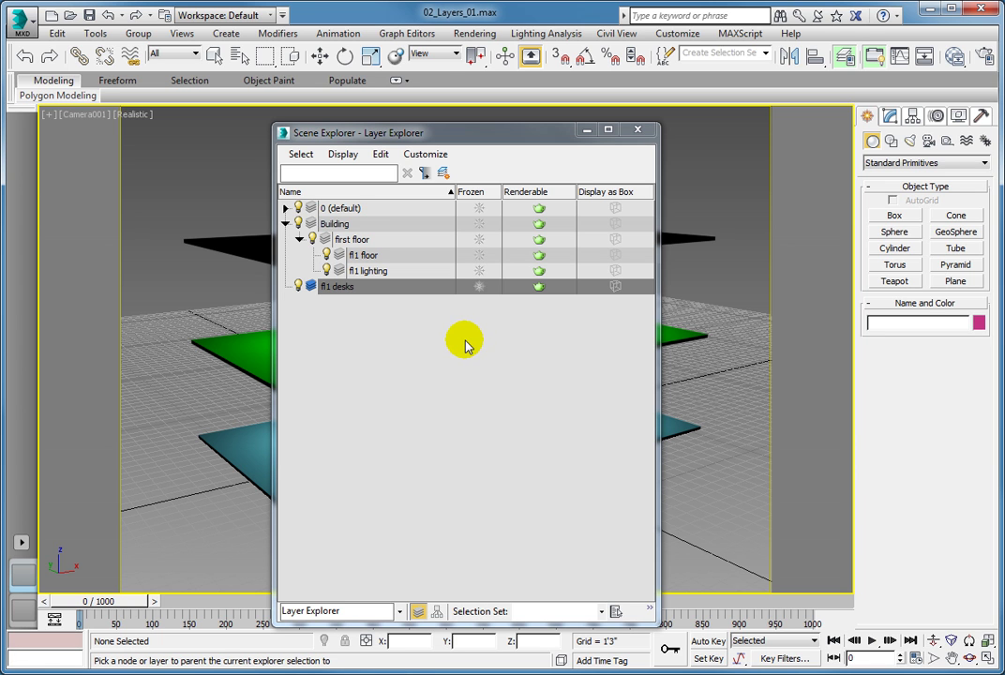
left_click(363, 241)
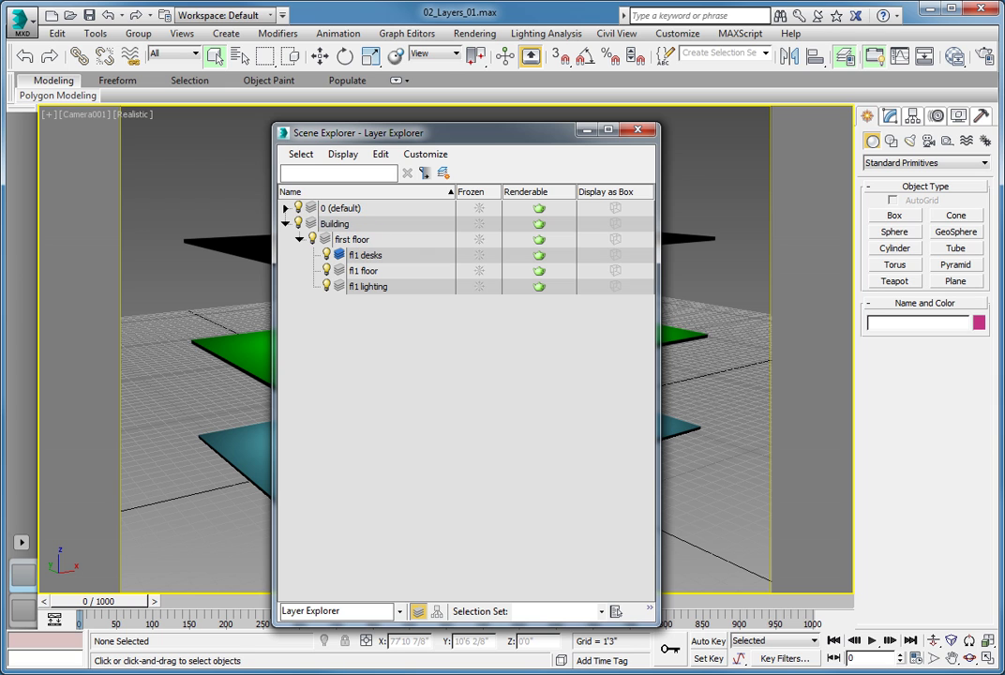
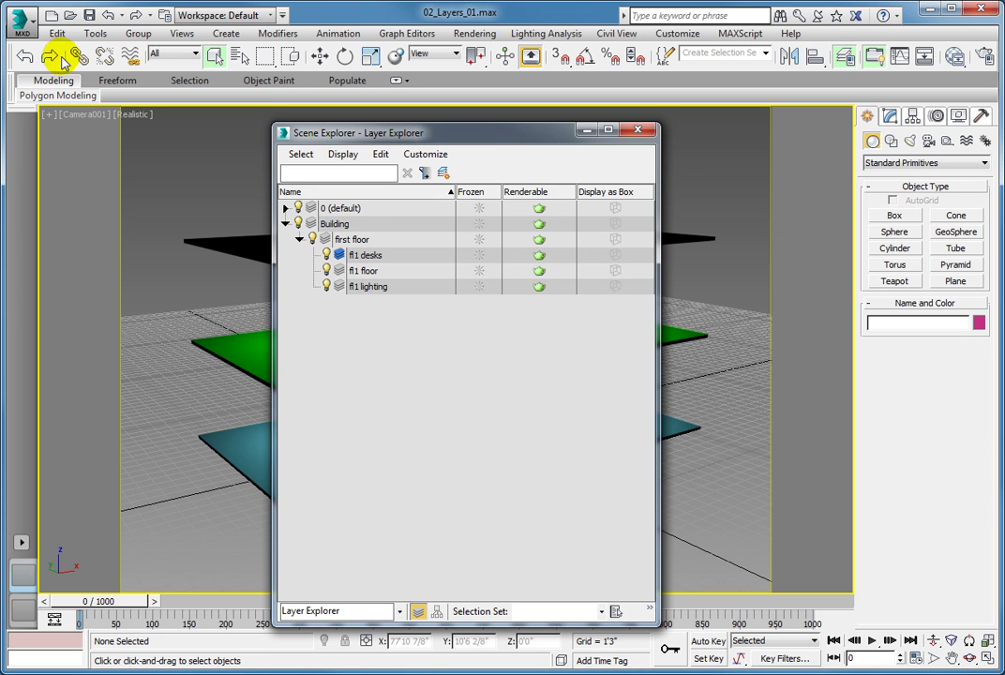
Expand the default layer and move the 1st Floor object into the fl1 floor layer.
left_click(285, 208)
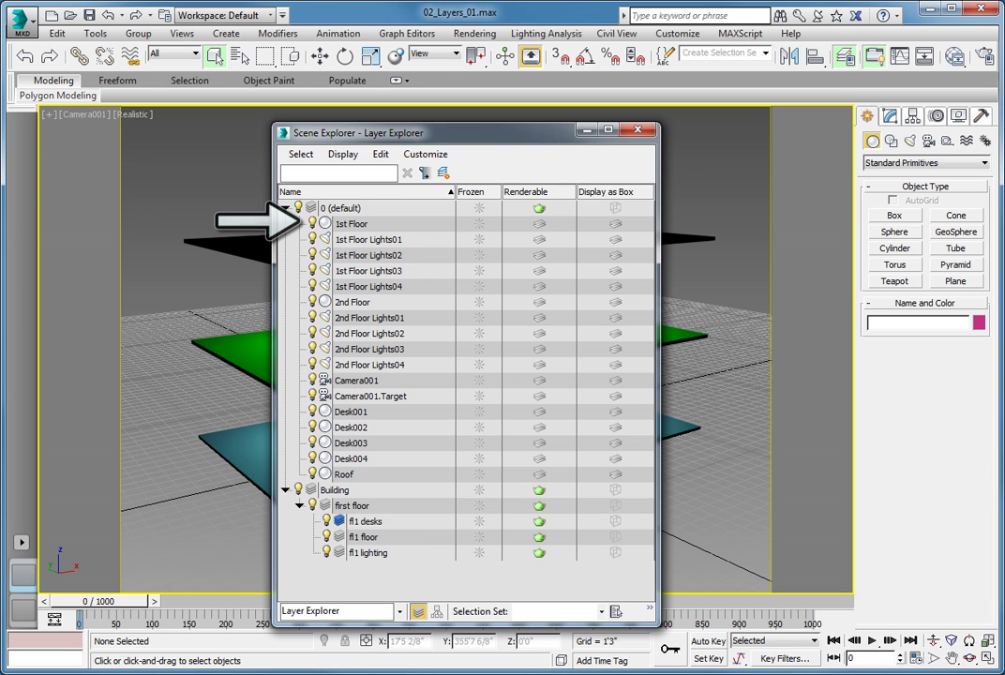
left_click(364, 225)
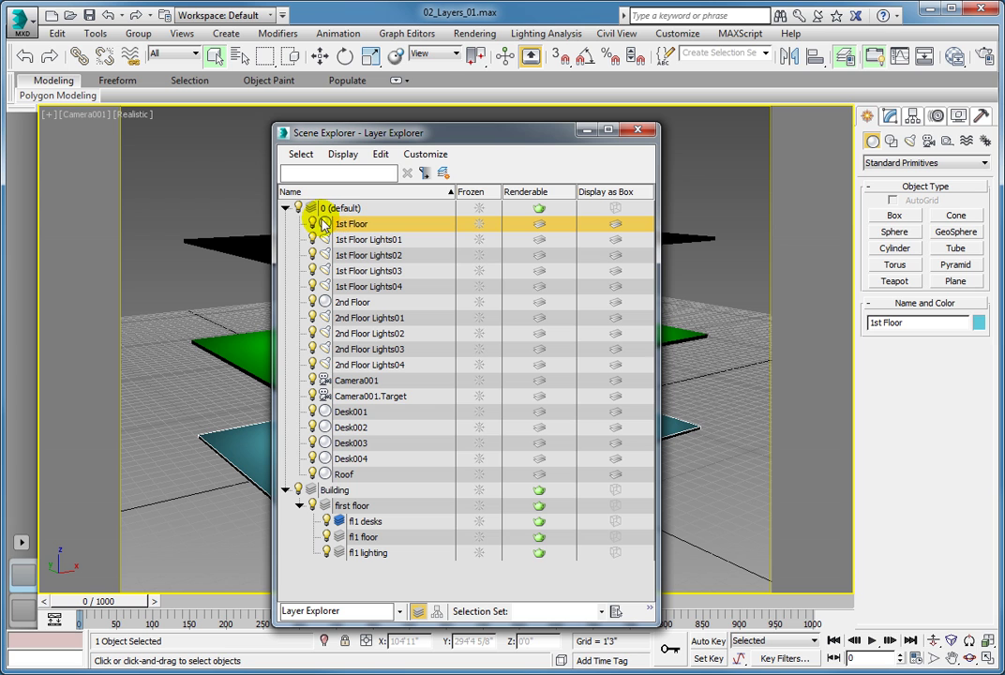
left_click(326, 226)
left_click_drag(325, 226, 347, 536)
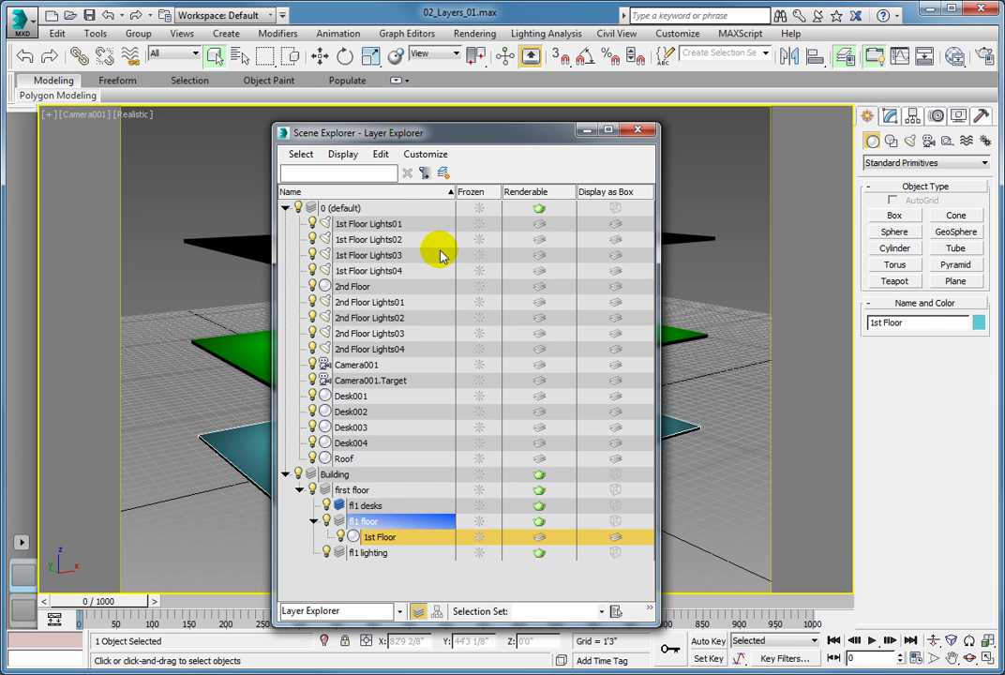
Select 1st Floor Lights01 through 1st Floor Lights04 and make fl1 lighting their new parent layer.
left_click(398, 225)
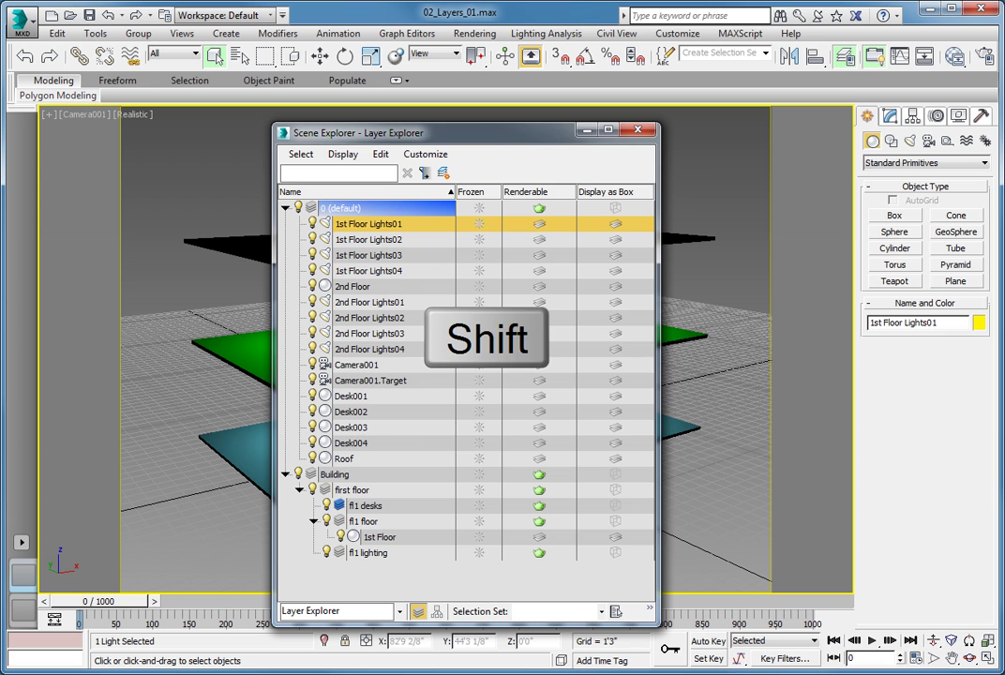
left_click(384, 271, "shift")
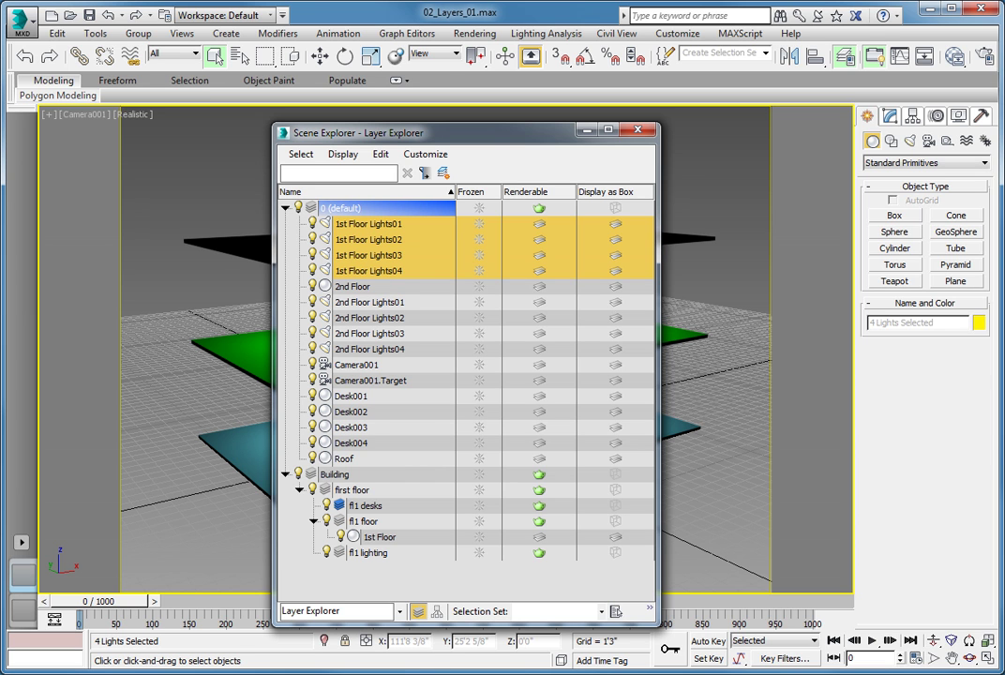
right_click(379, 229)
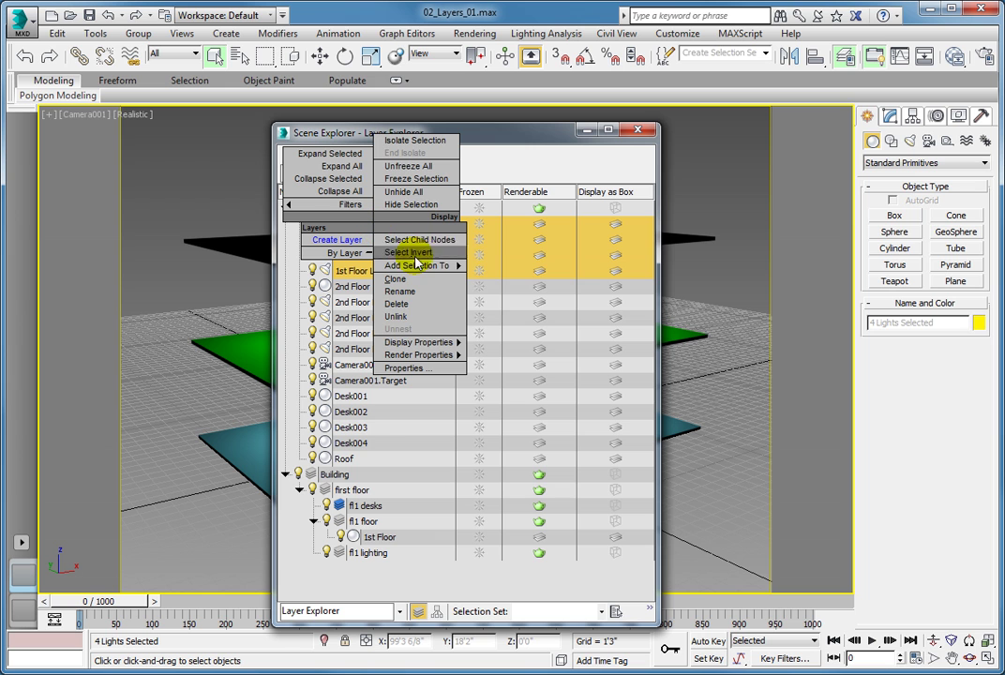
mouse_move(419, 269)
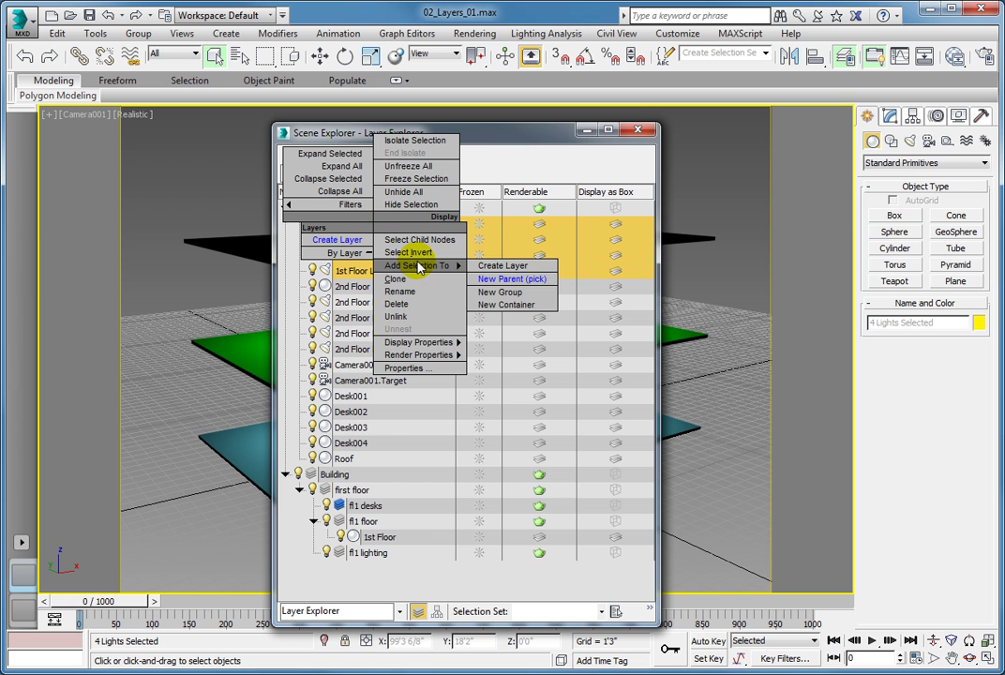
left_click(495, 277)
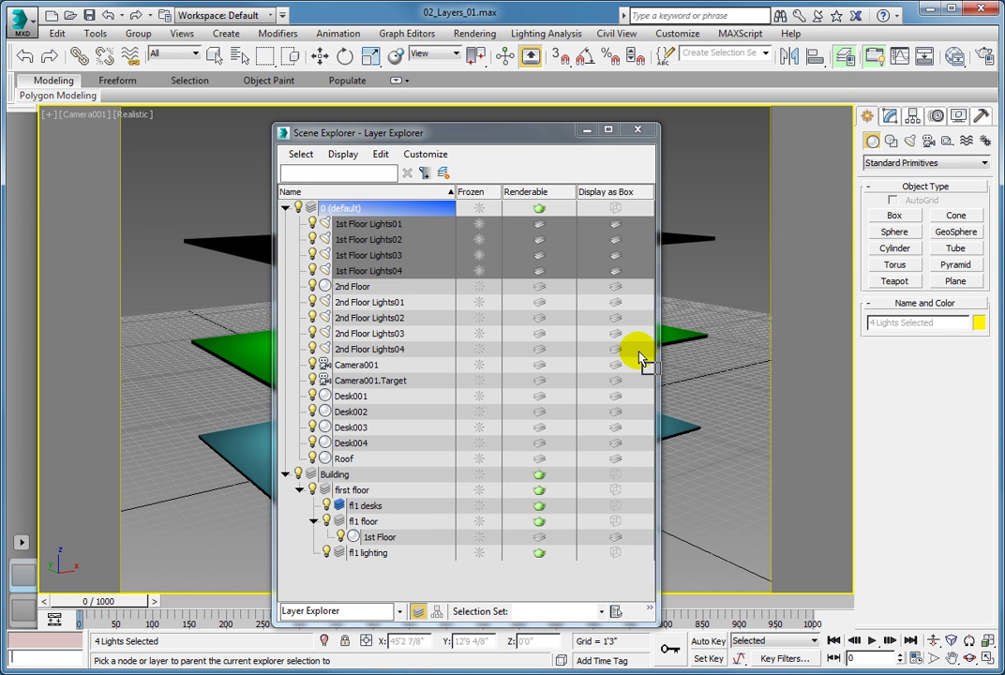
left_click(373, 552)
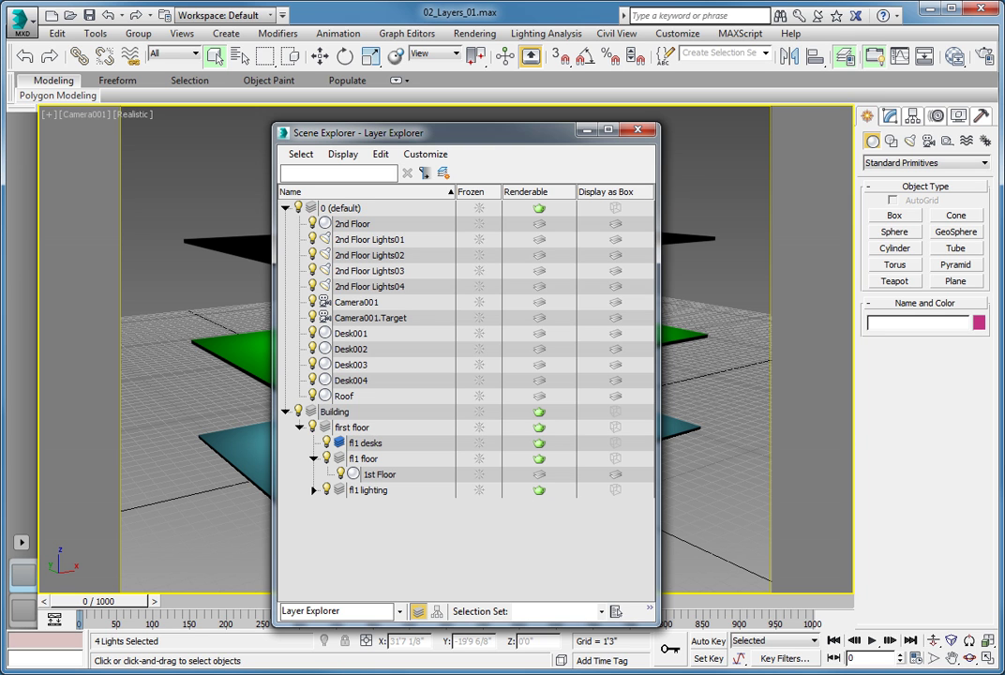
Select the two first-floor desks, Desk001 and Desk002, in the viewport and make fl1 desks their new parent layer.
left_click_drag(539, 134, 34, 122)
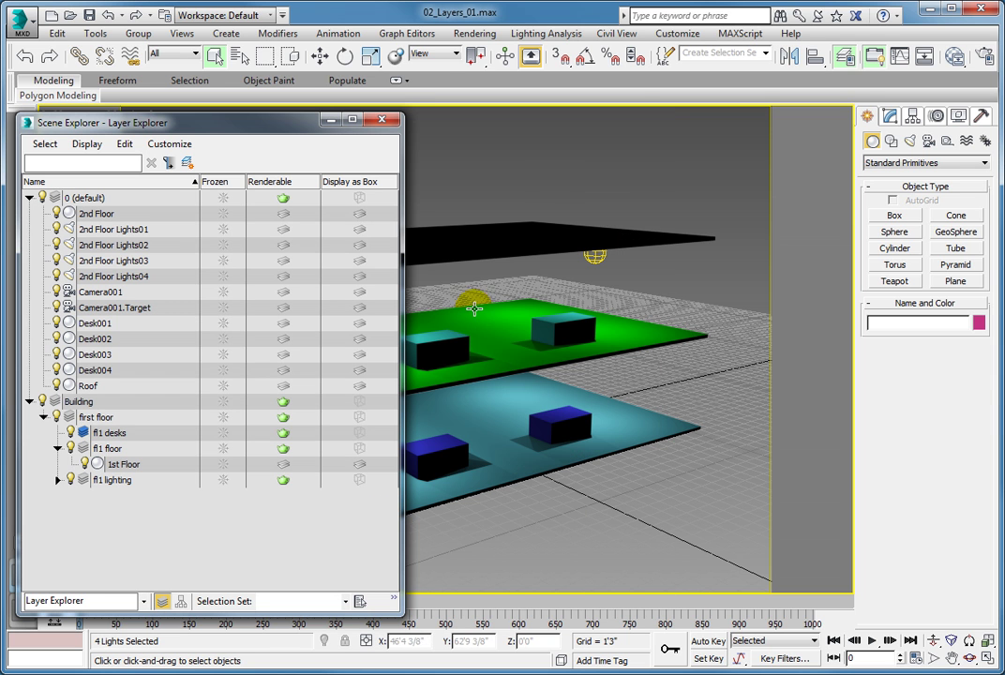
left_click(445, 455)
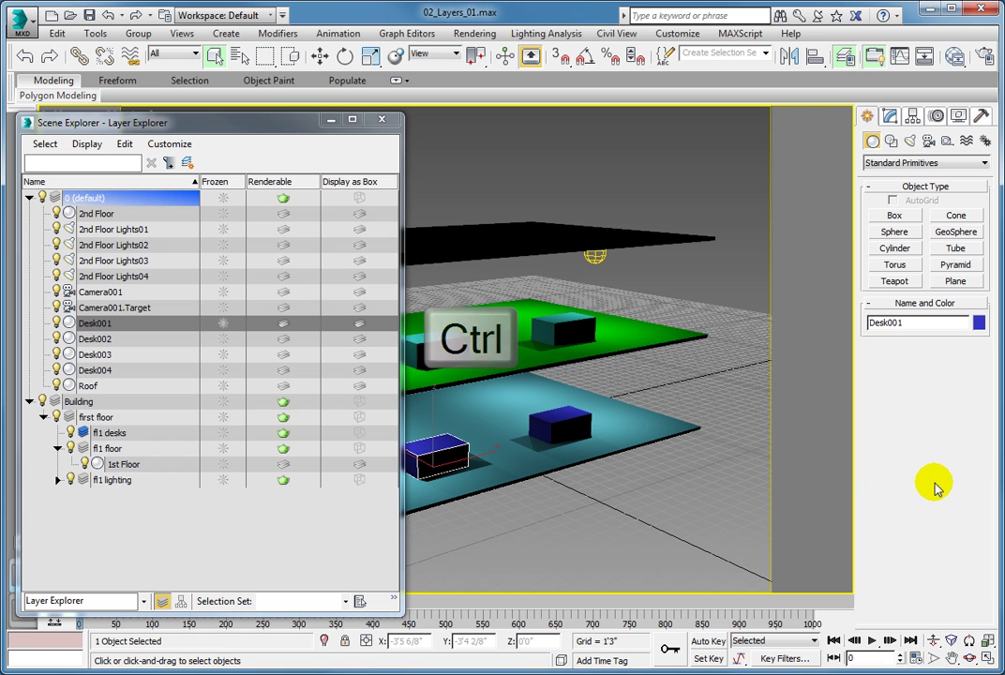
left_click(565, 421, "ctrl")
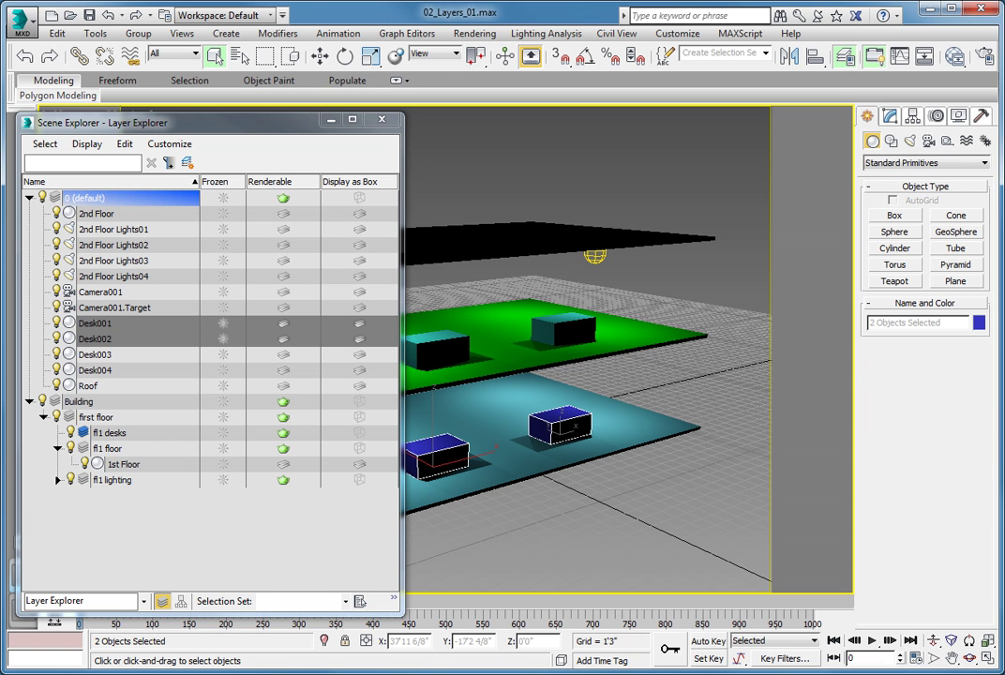
left_click_drag(235, 126, 492, 158)
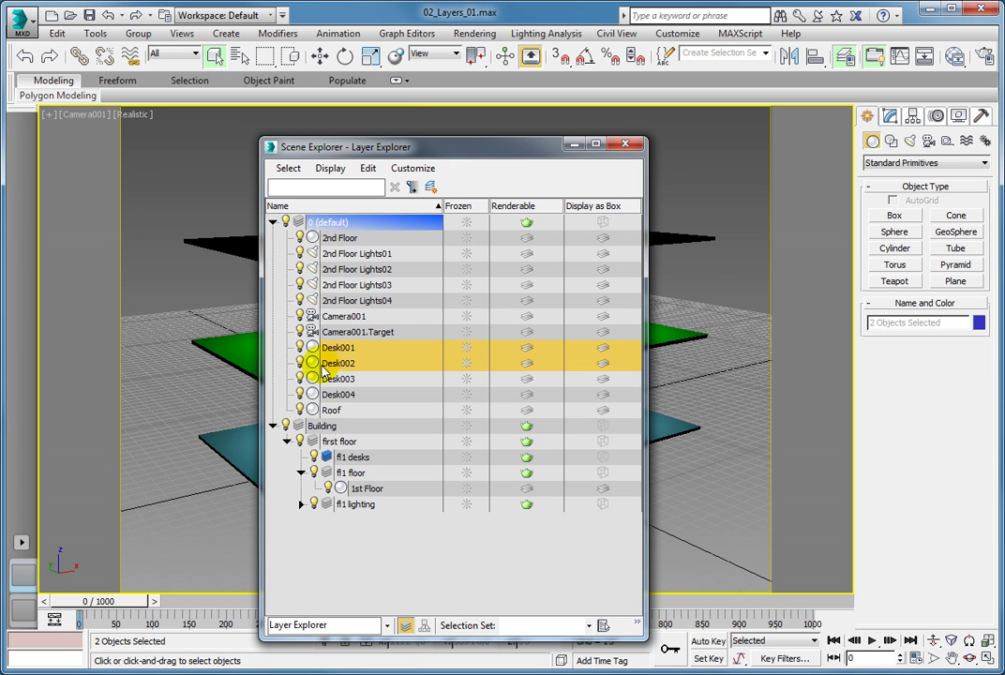
right_click(339, 348)
mouse_move(383, 389)
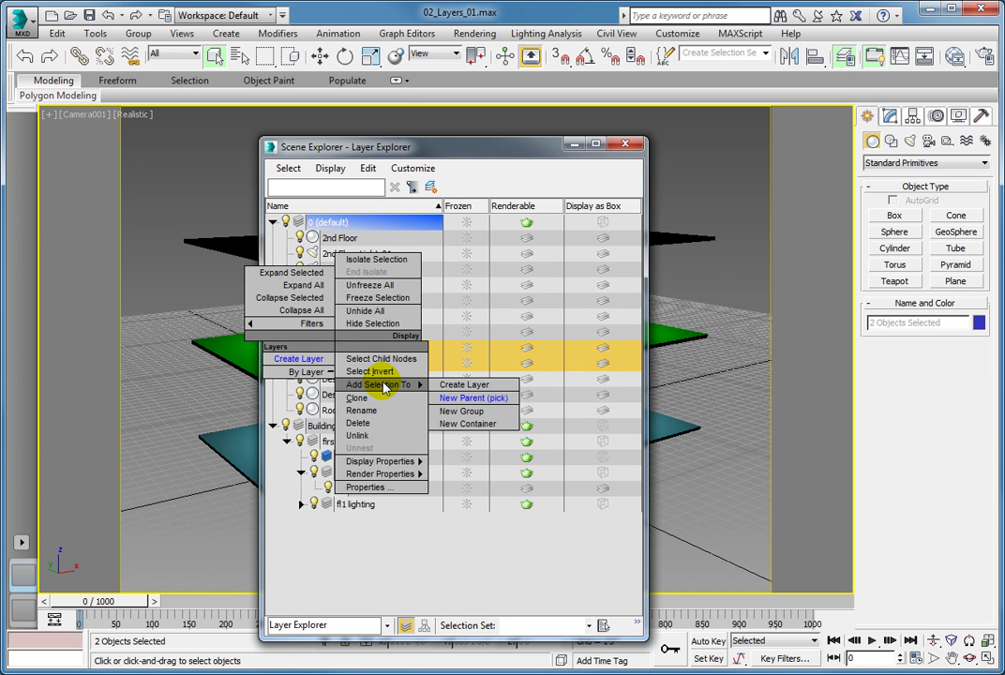
left_click(480, 399)
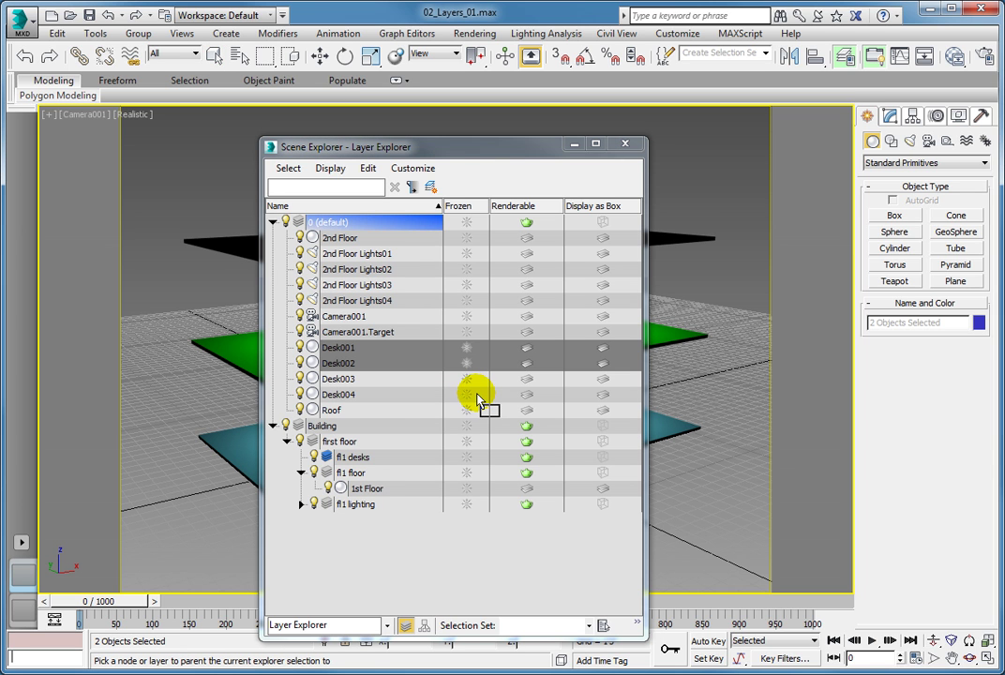
left_click(361, 458)
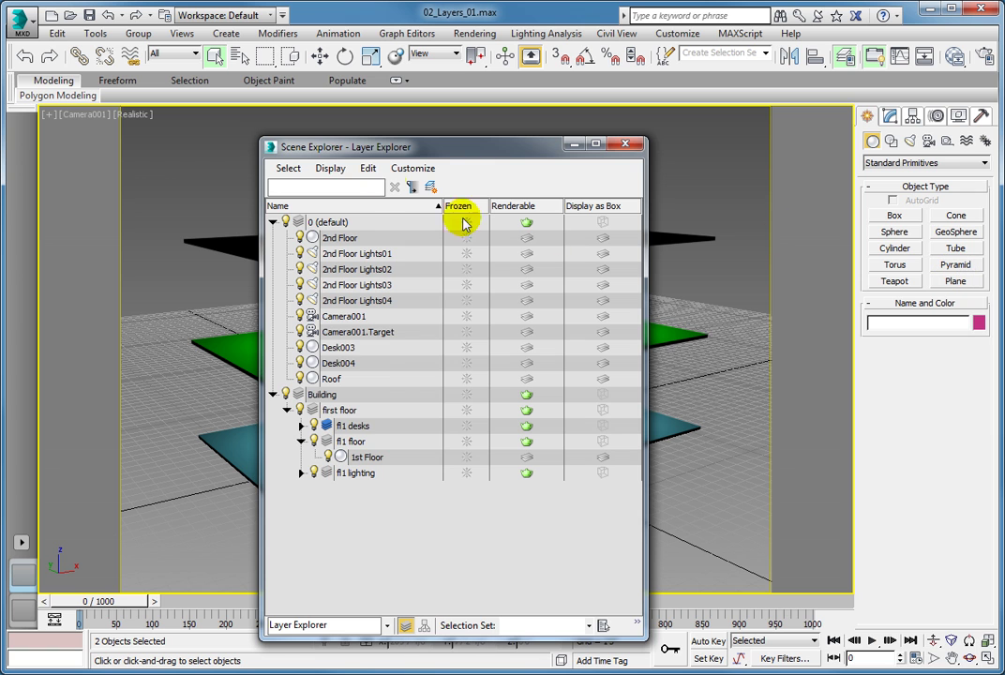
Expand all layers in the Layer Explorer and move its window aside to uncover the building's floors in the viewport.
left_click(331, 168)
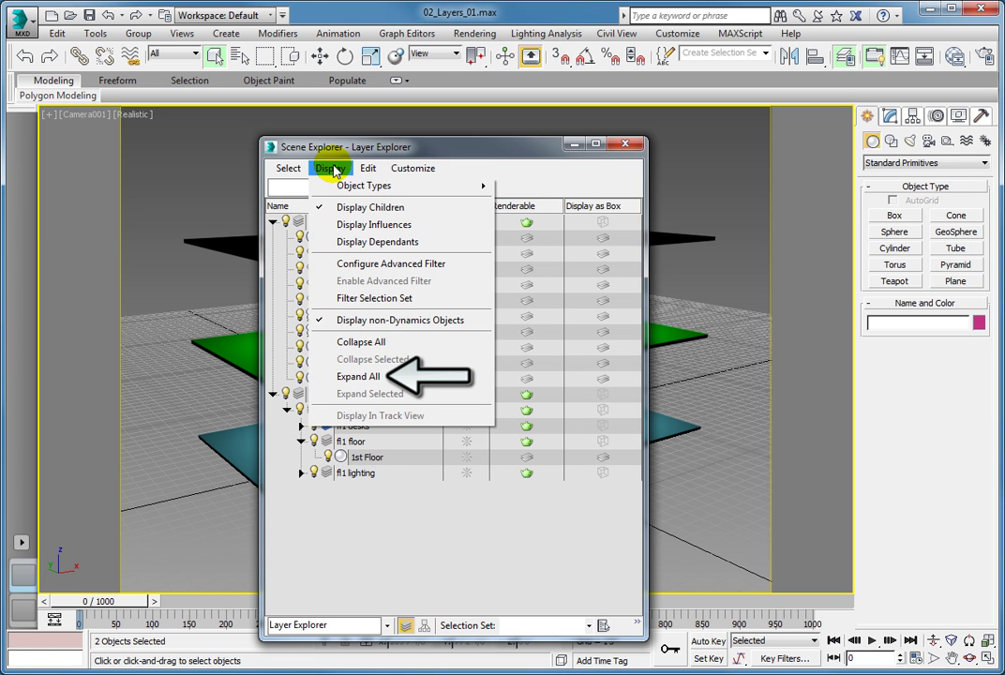
left_click(360, 377)
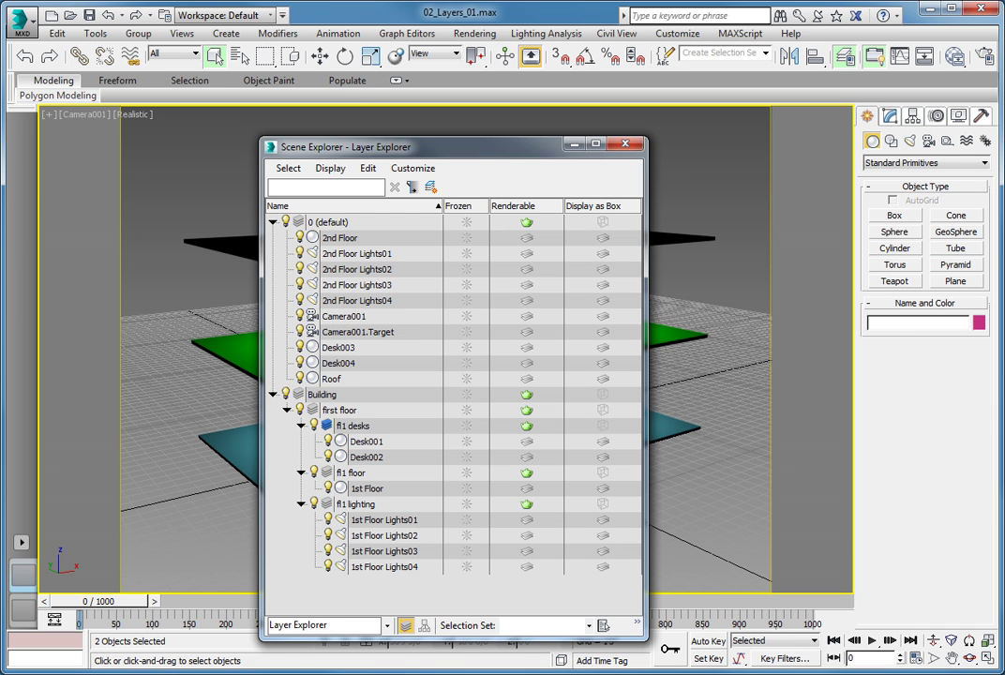
left_click_drag(415, 147, 183, 131)
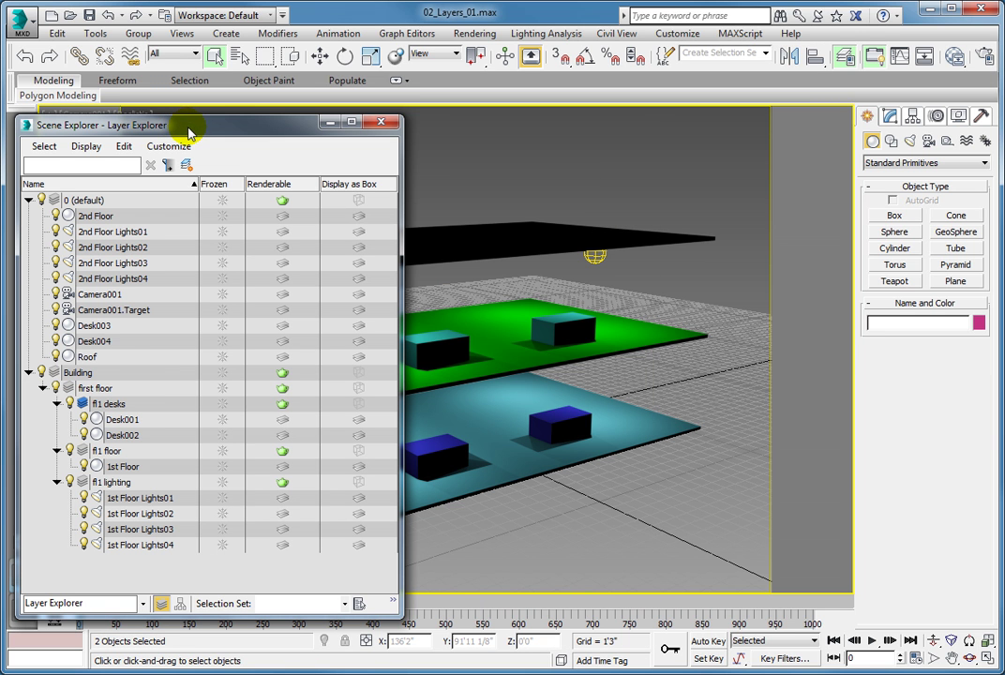
Hide and unhide the first floor layer, and do the same with its nested fl1 desks layer.
left_click(56, 388)
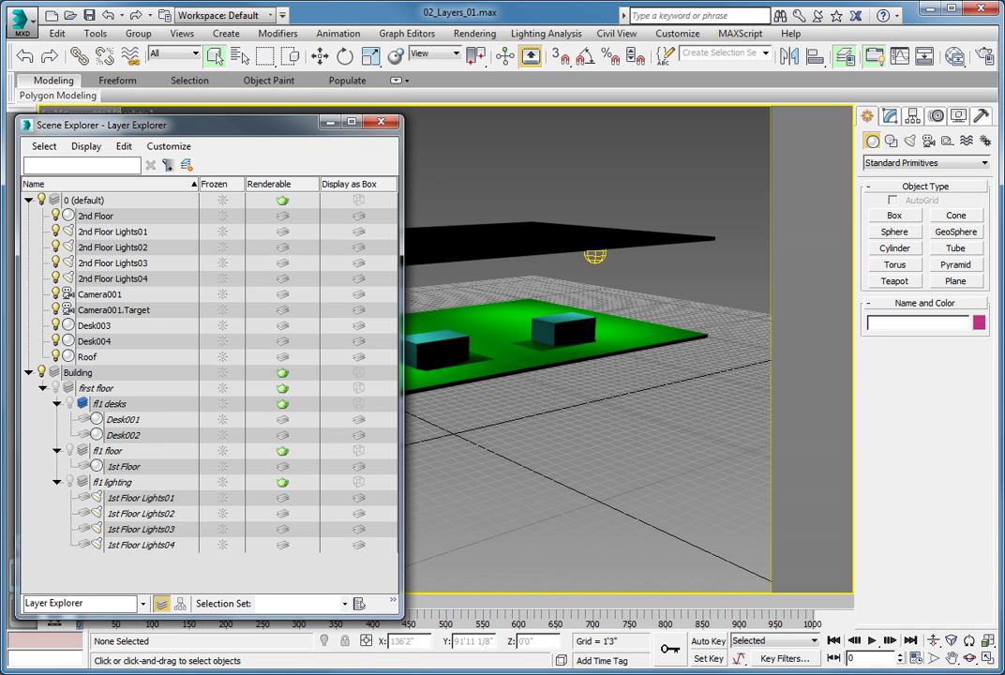
left_click(55, 387)
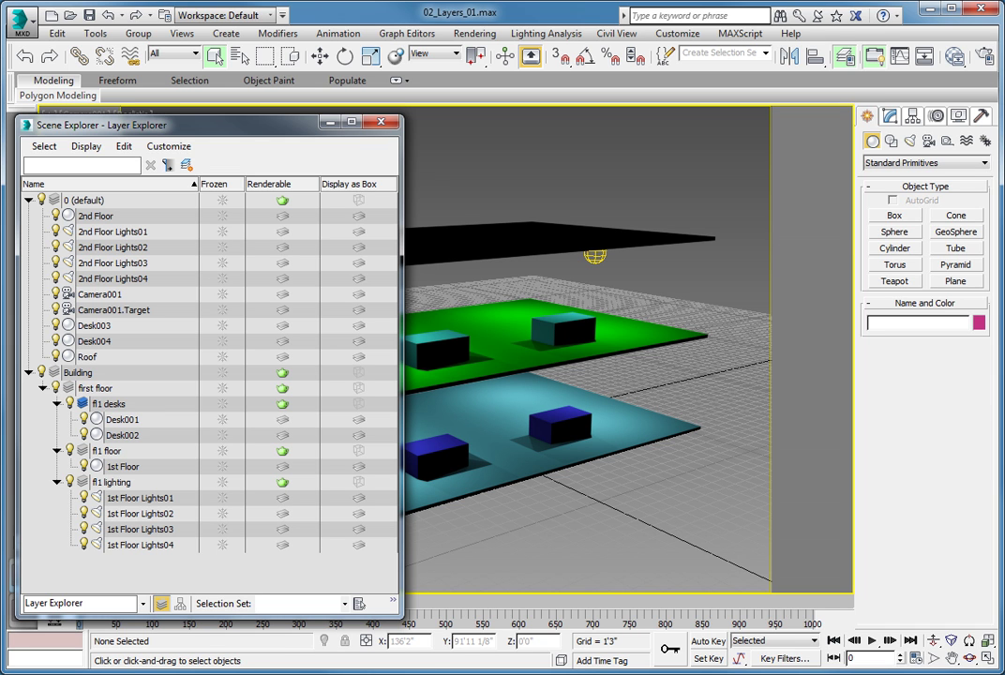
left_click(70, 404)
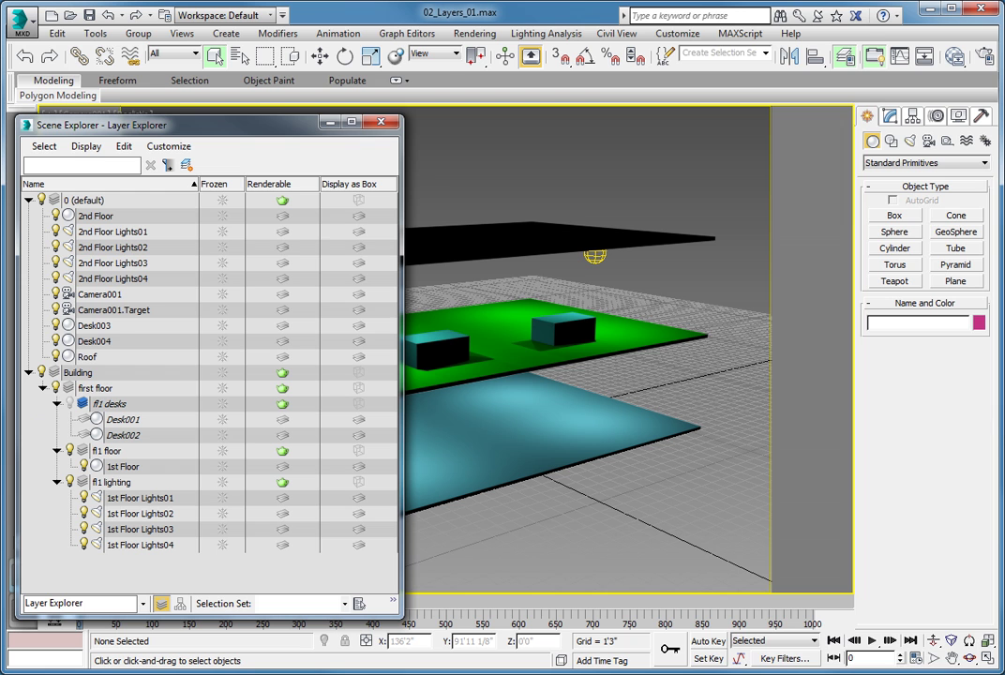
left_click(69, 404)
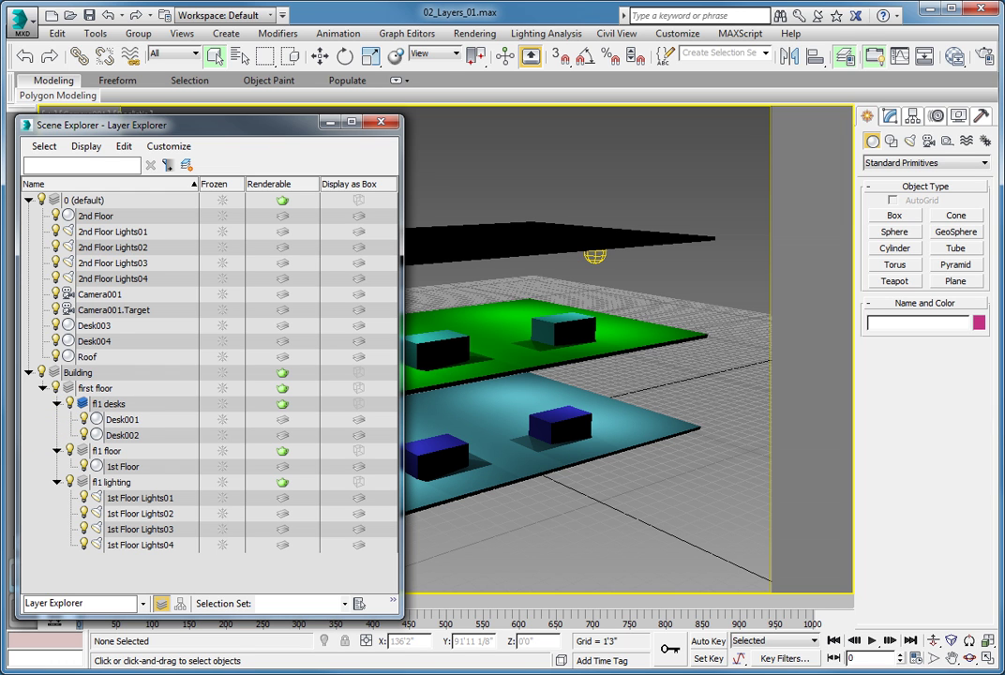
Freeze the fl1 desks layer under first floor and clear the selection in the Layer Explorer.
double_click(90, 389)
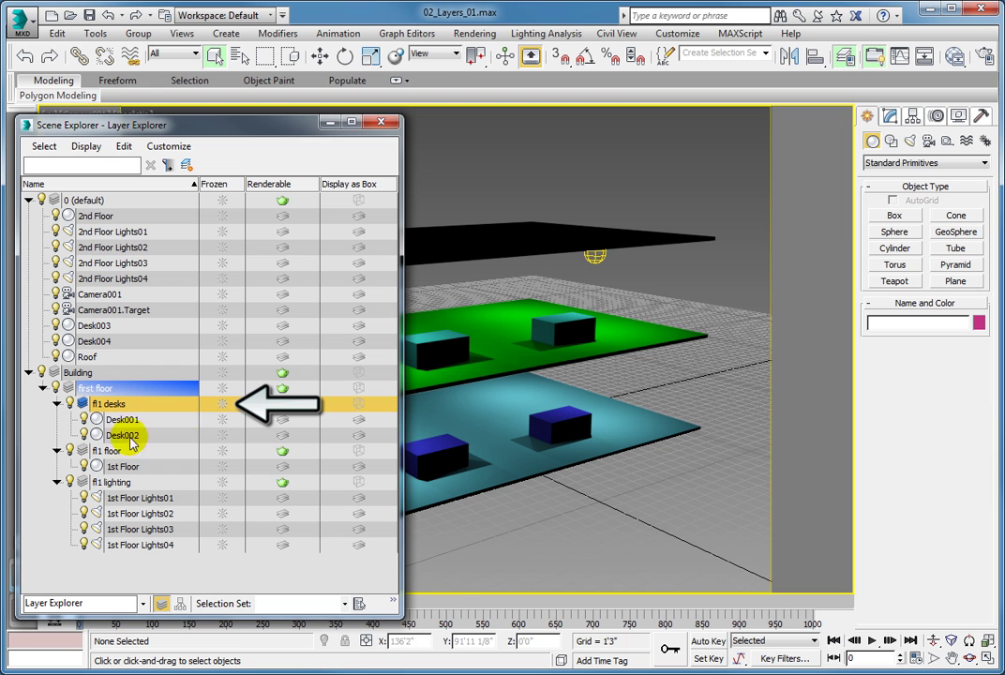
left_click(222, 403)
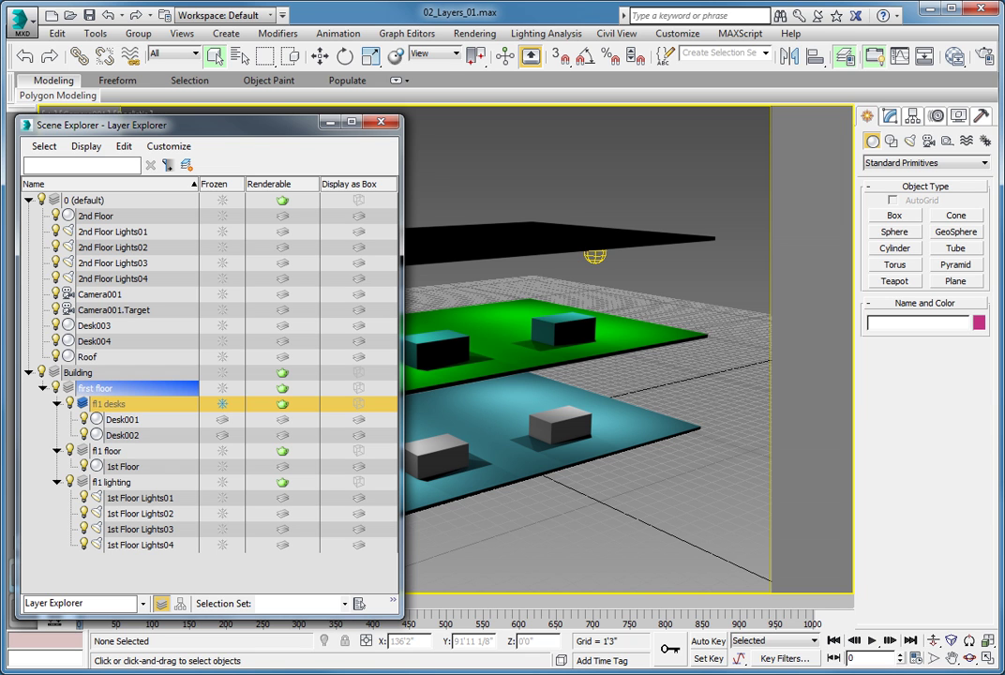
left_click(43, 147)
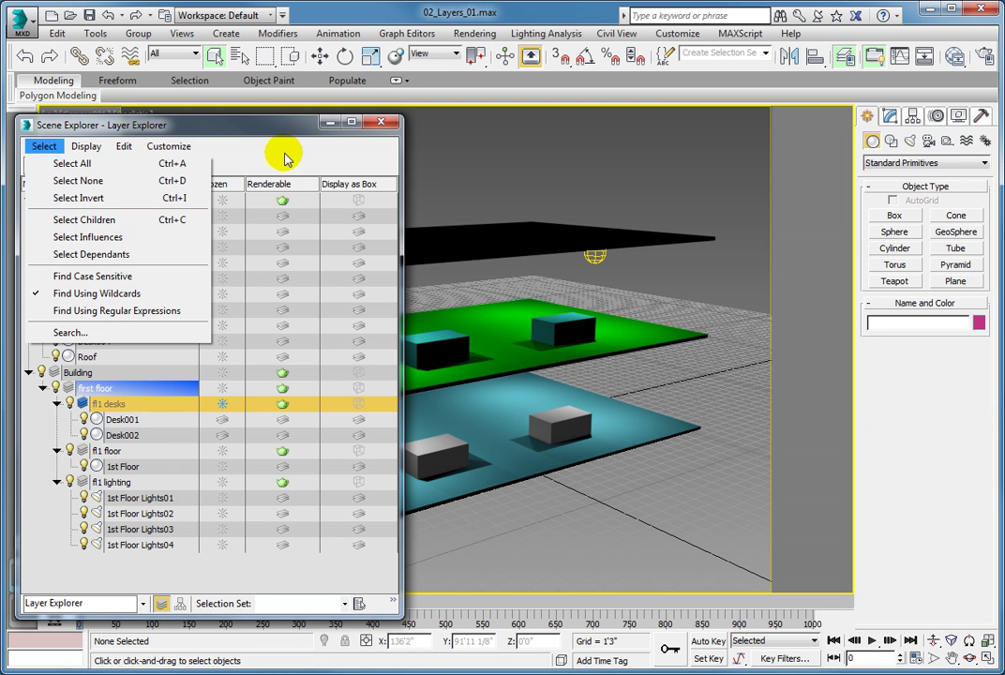
left_click(237, 129)
left_click(34, 531)
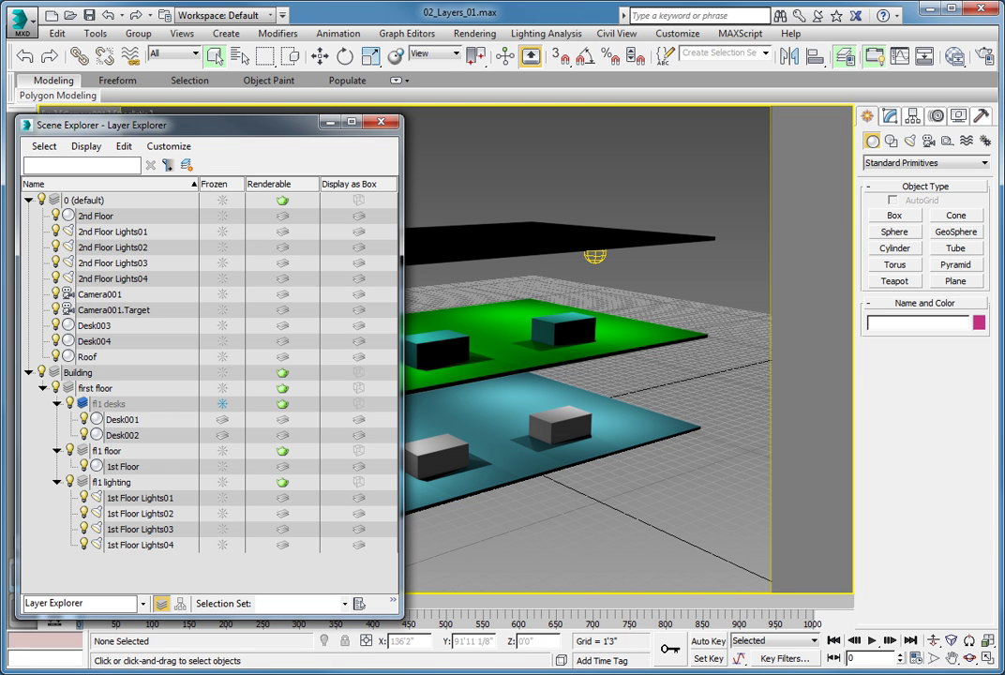
Turn off Show Frozen in Gray in the layer properties of fl1 desks.
left_click(84, 401)
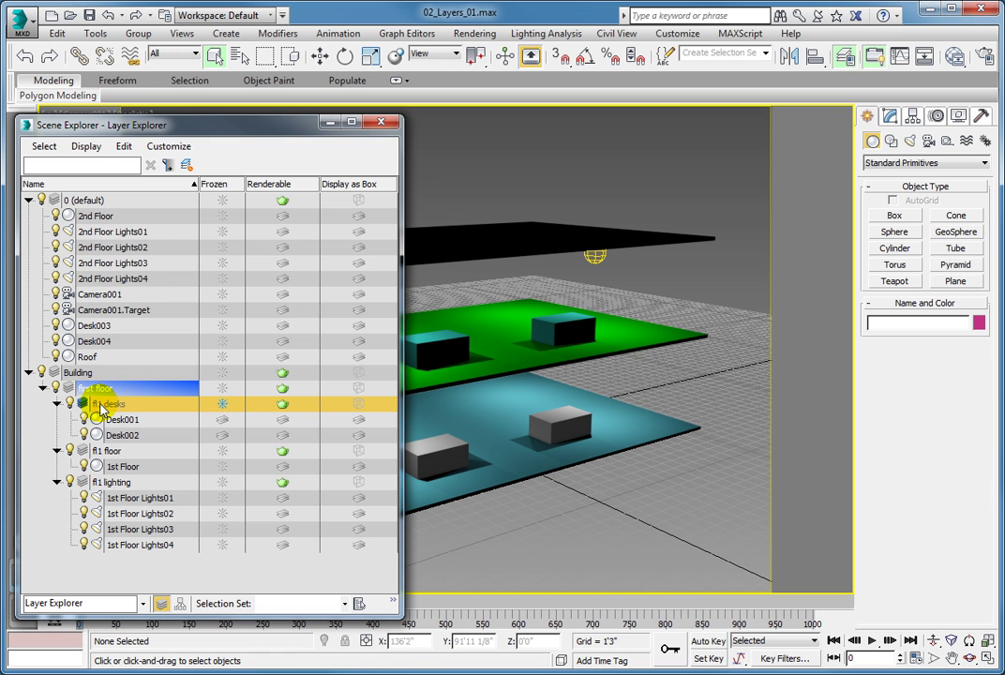
right_click(102, 405)
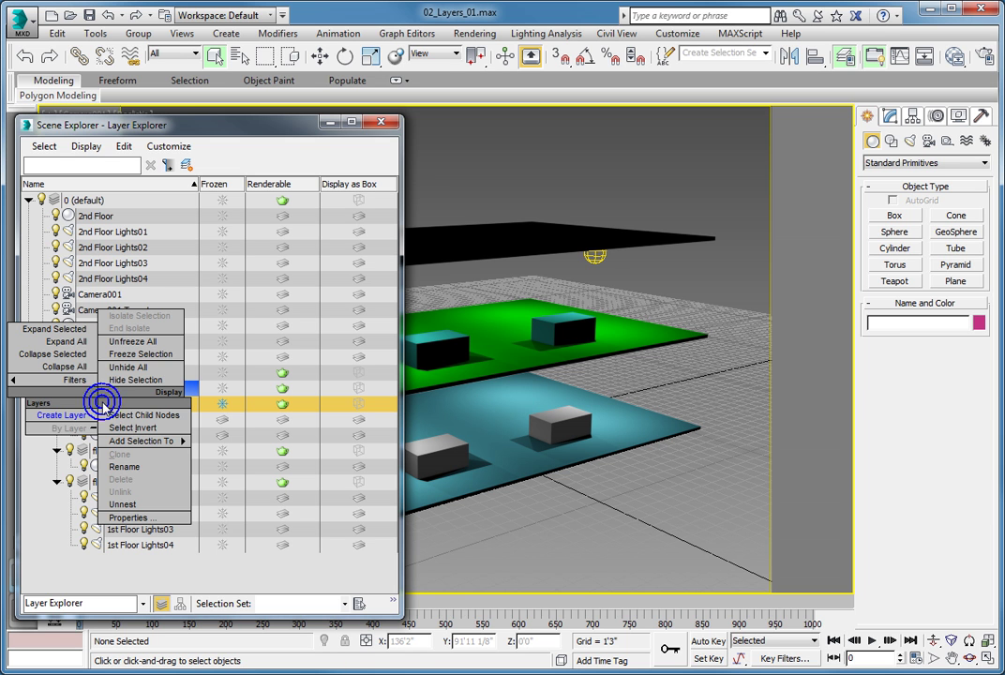
left_click(129, 518)
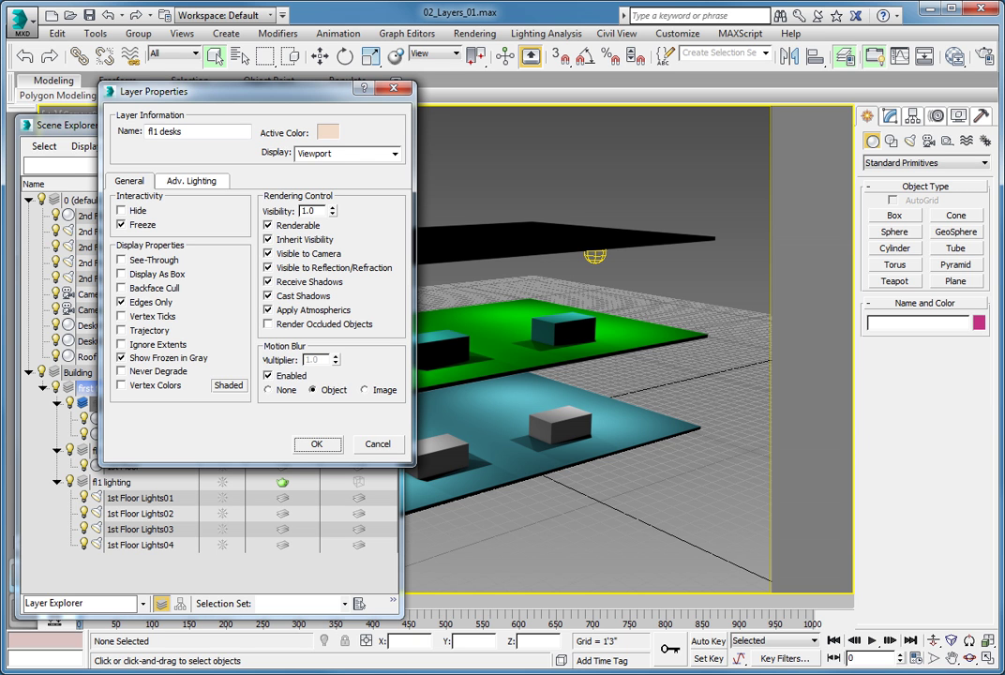
left_click_drag(212, 96, 159, 173)
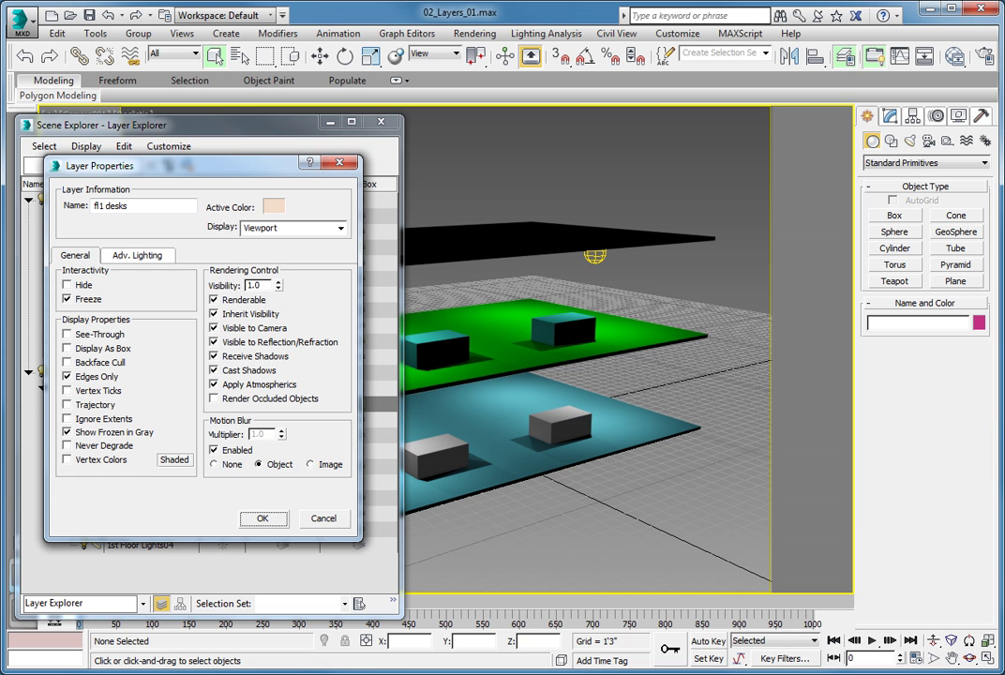
left_click(66, 432)
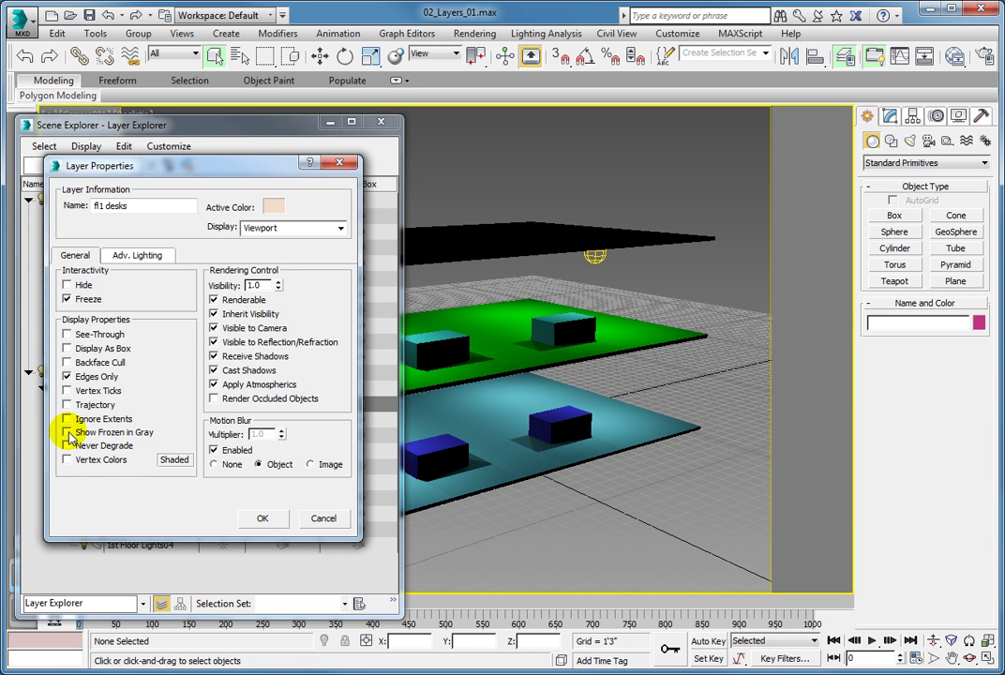
left_click(263, 518)
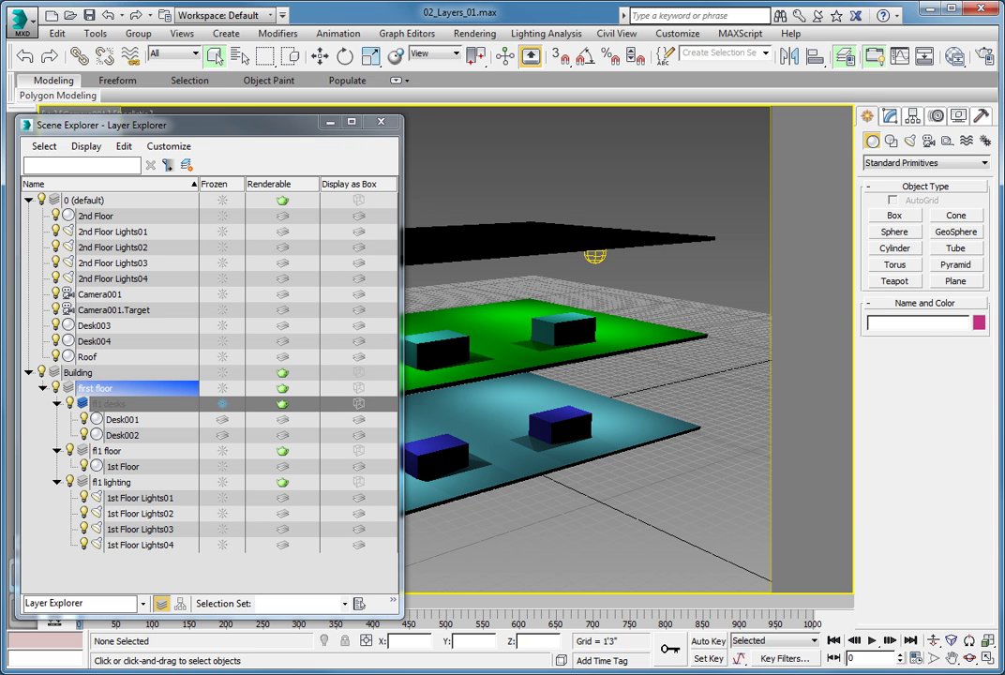